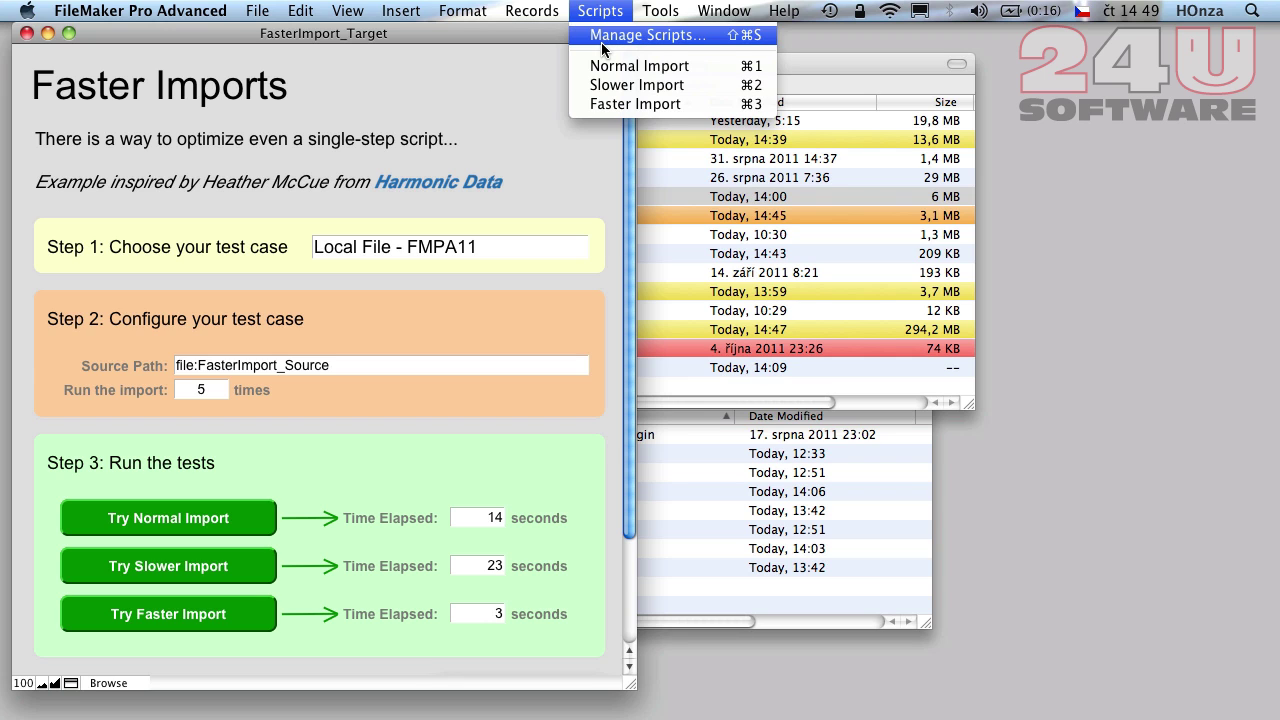
left_click(601, 40)
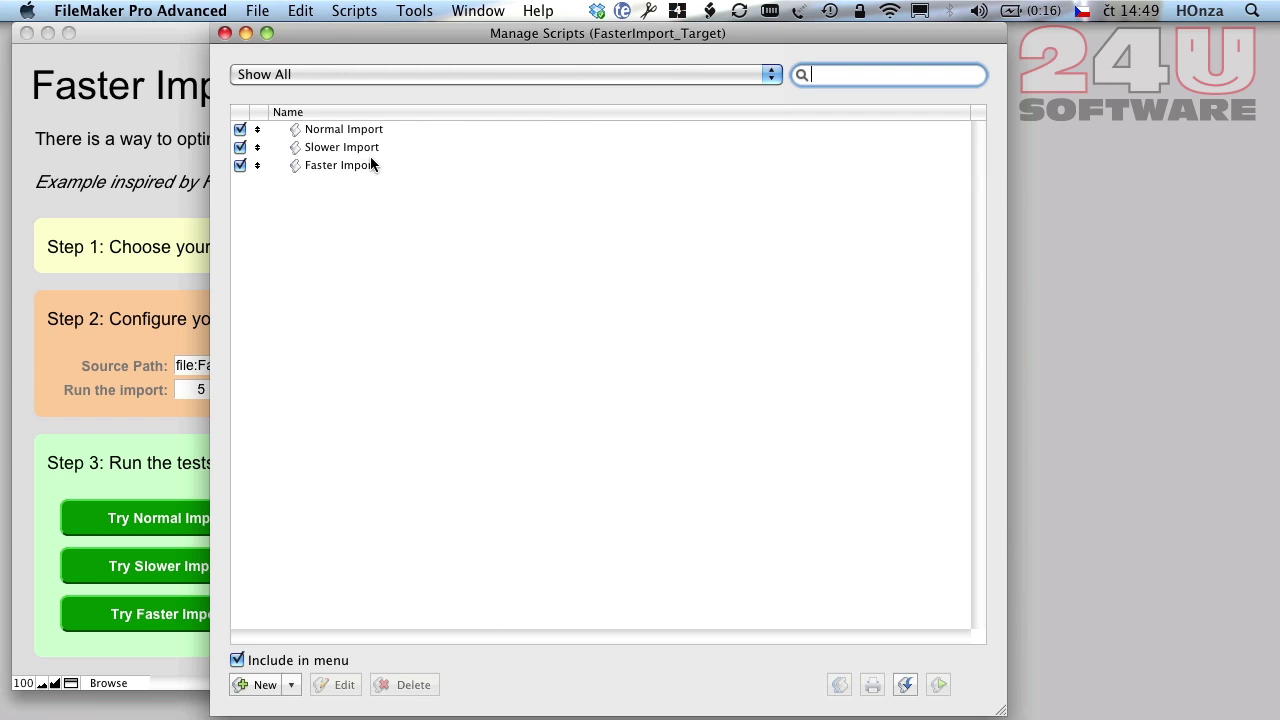
double_click(378, 147)
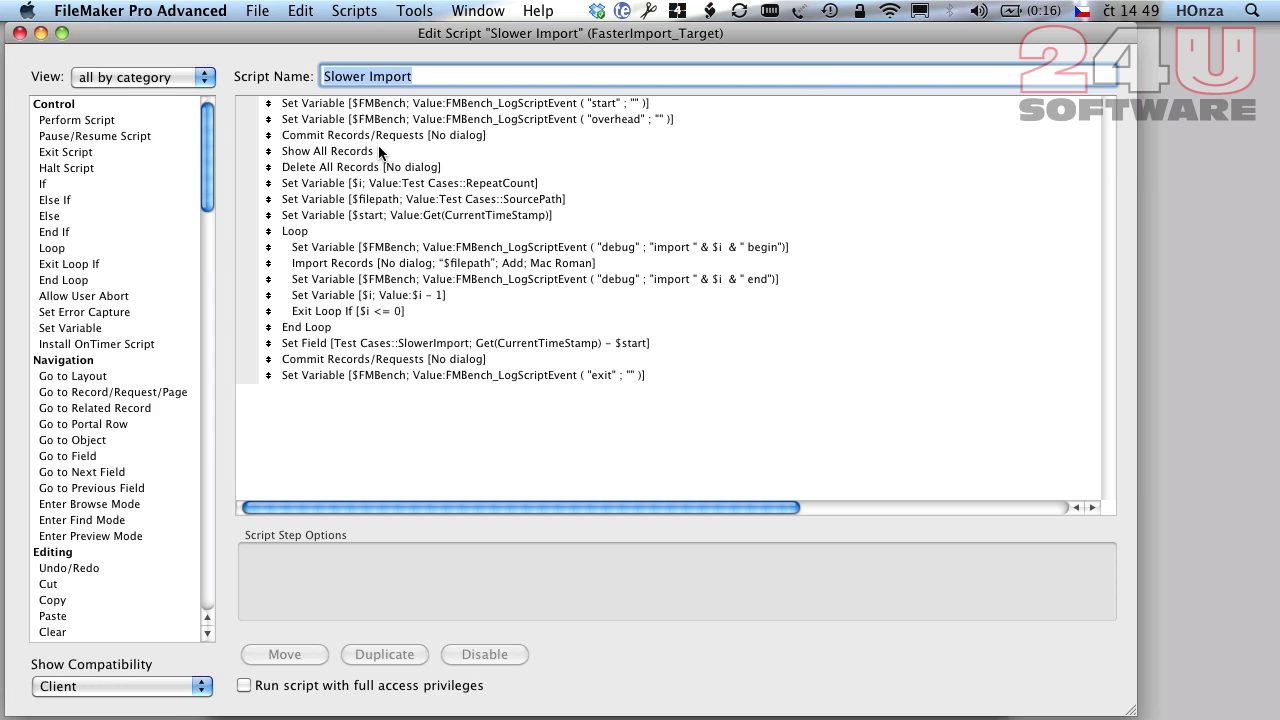
key("super+w")
double_click(360, 131)
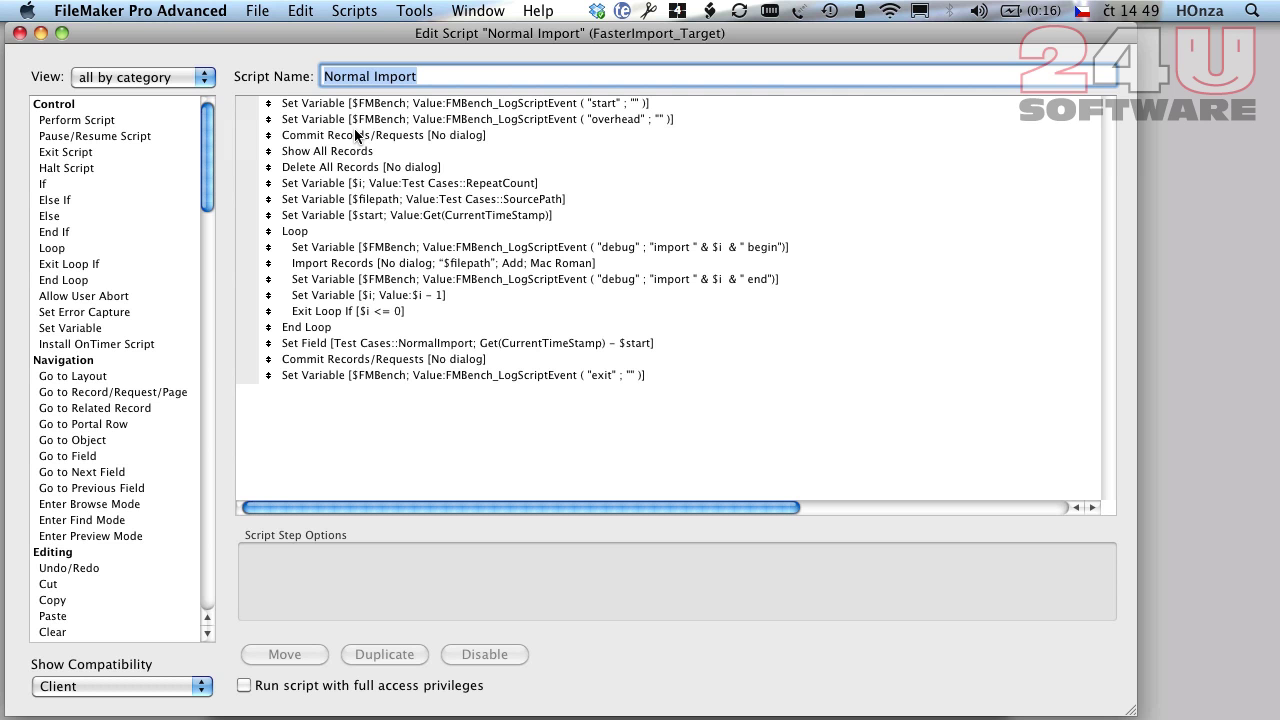
left_click(374, 265)
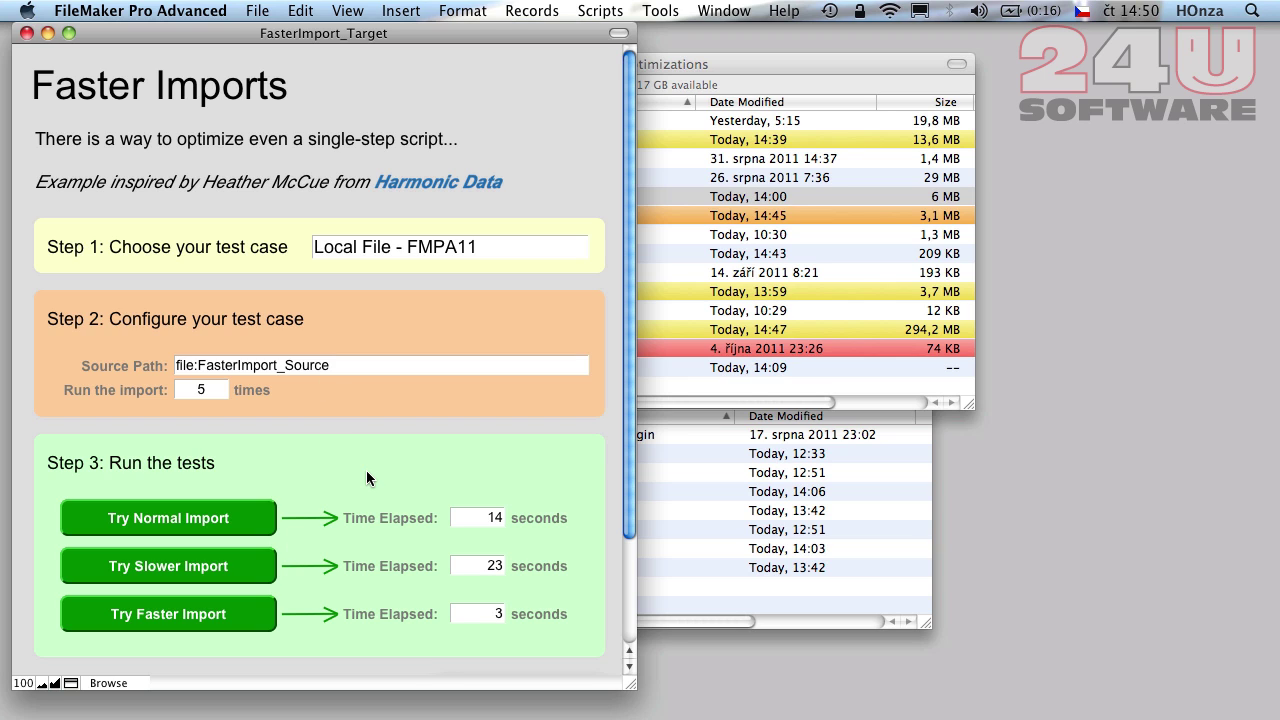
Step: Open FasterImport_Source.fp7 from the Finder folder and scroll through its 5,000 contact records
left_click(683, 68)
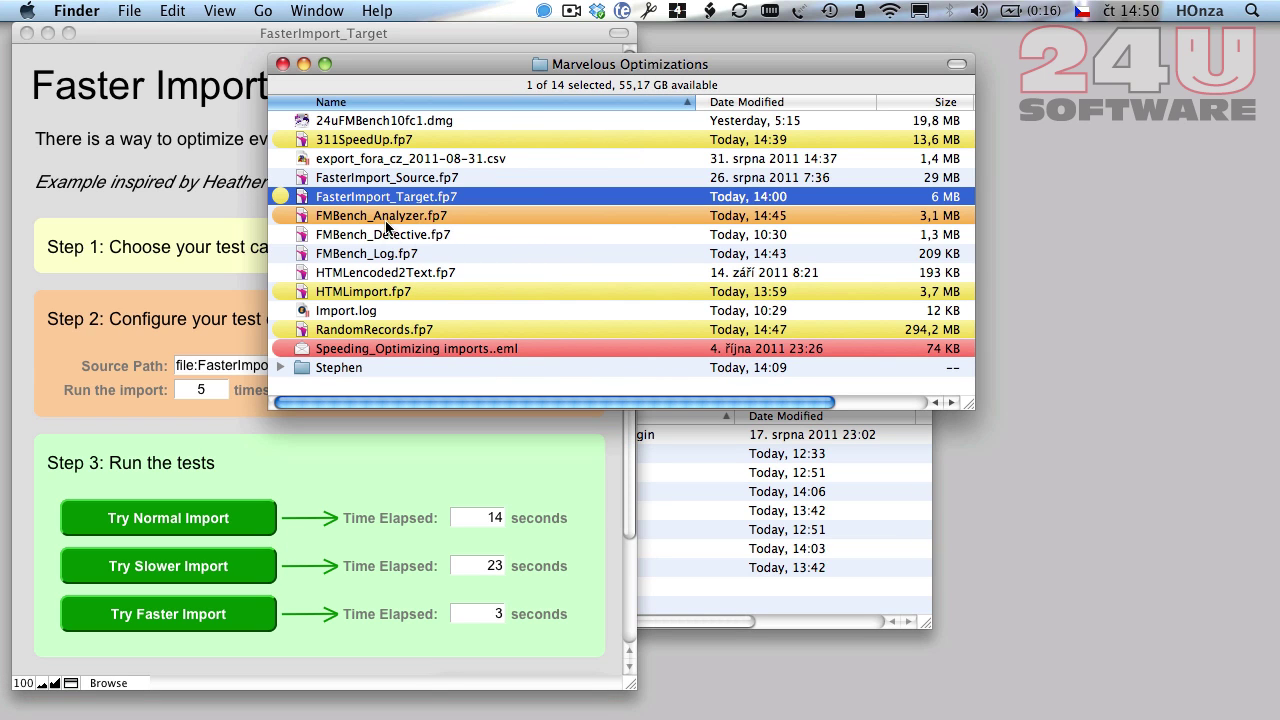
double_click(415, 177)
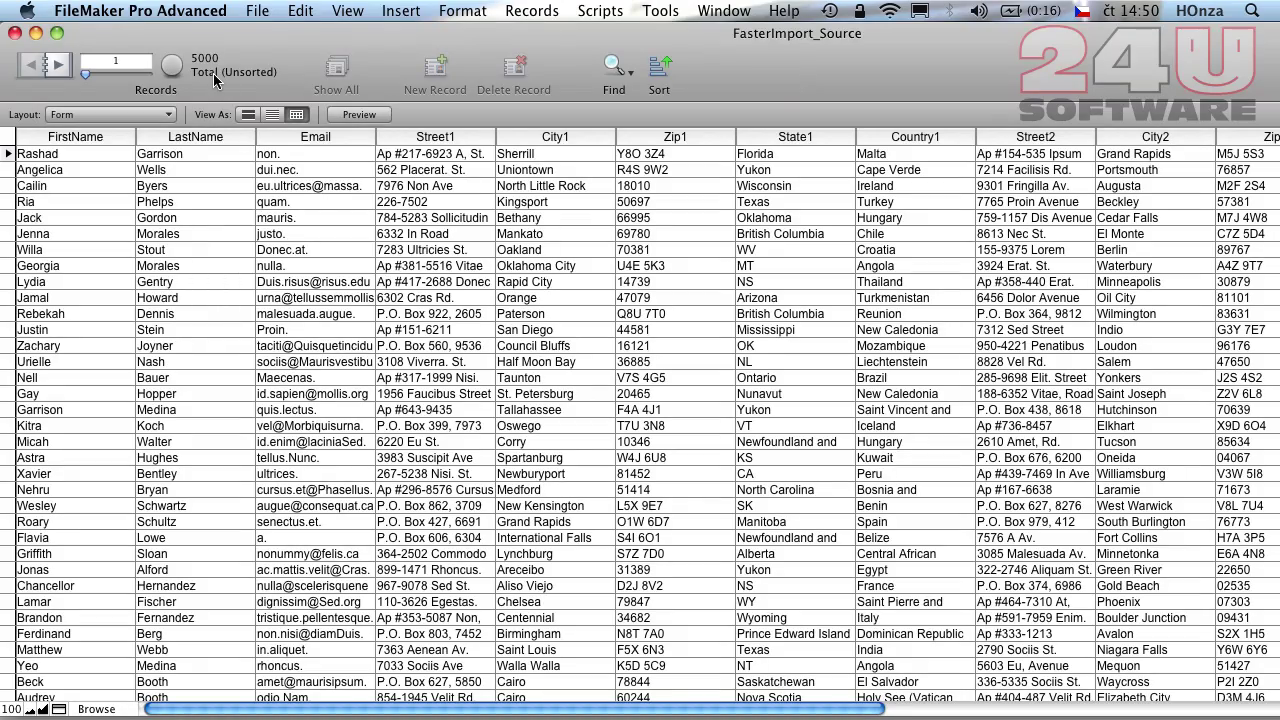
scroll(307, 229, "right", 15)
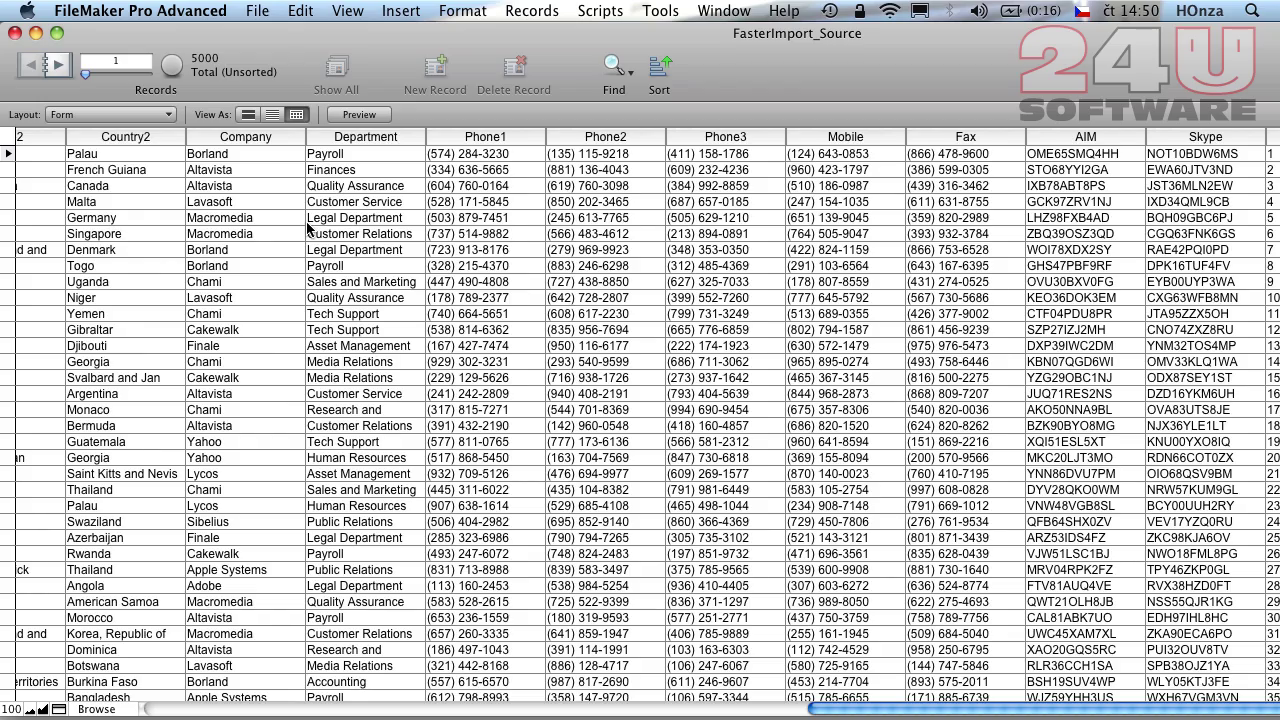
scroll(307, 229, "left", 15)
scroll(307, 229, "up", 2)
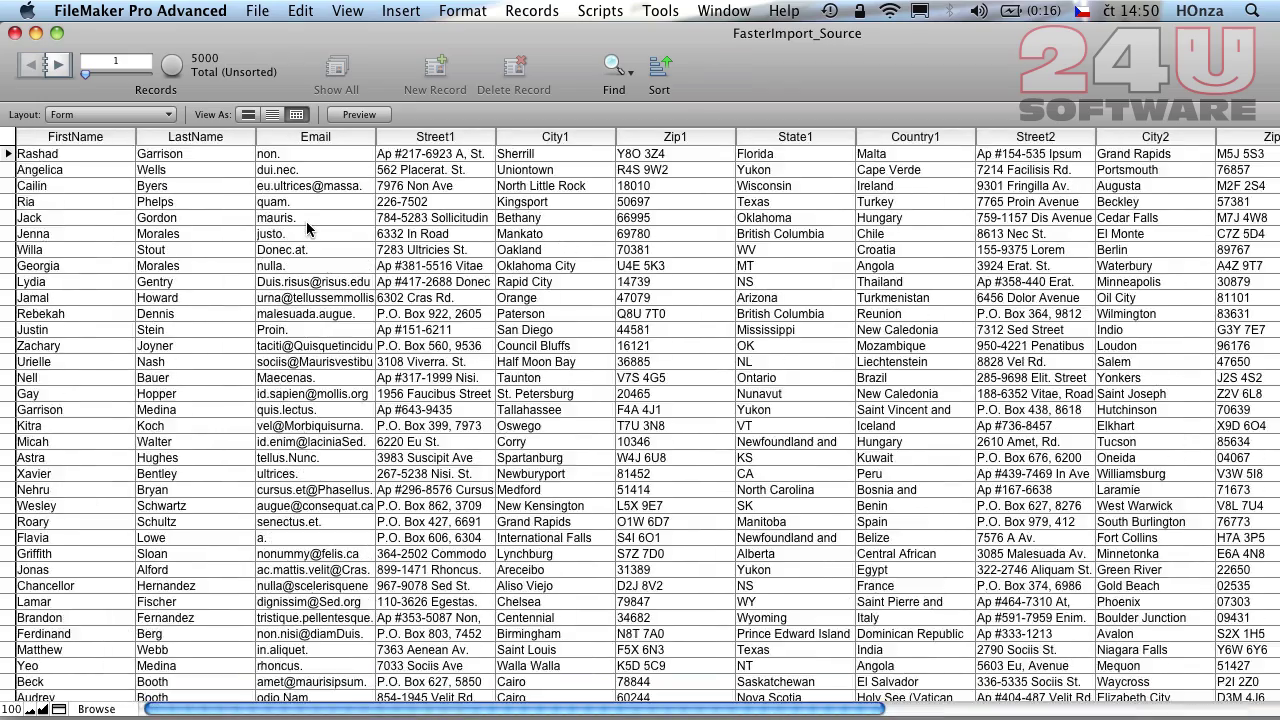
scroll(307, 229, "right", 15)
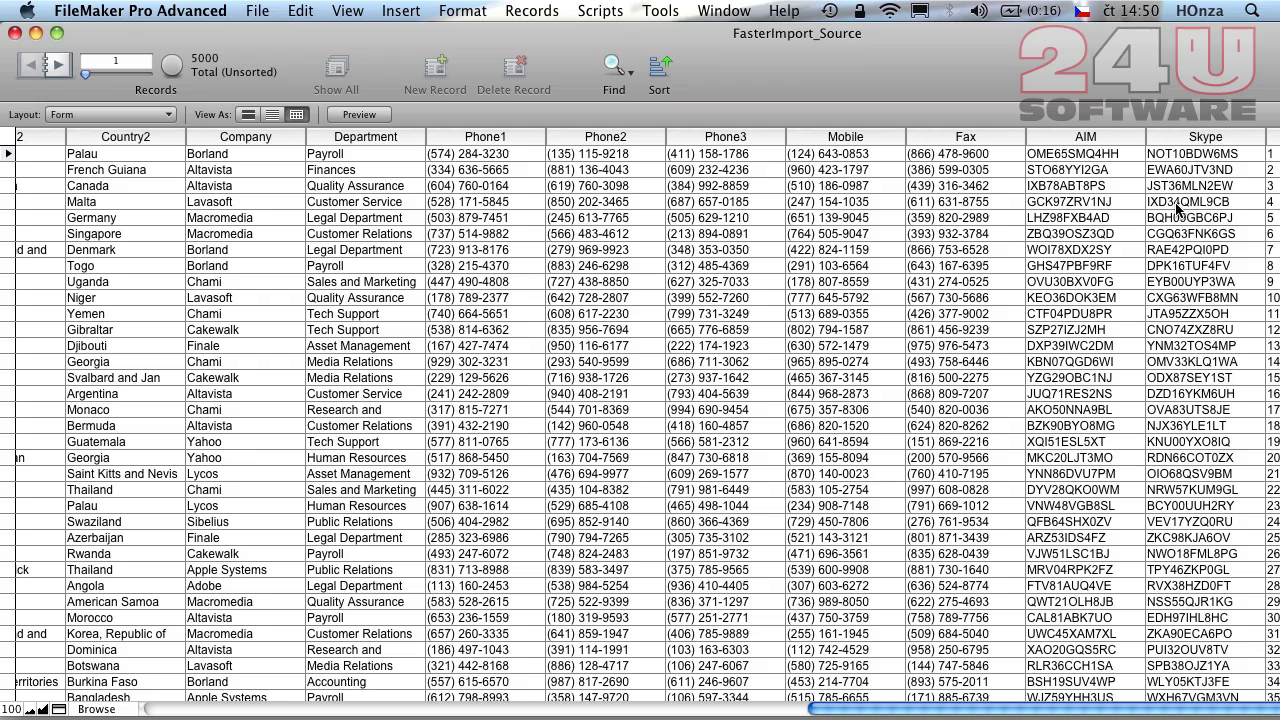
scroll(1177, 208, "left", 15)
scroll(1177, 208, "down", 1)
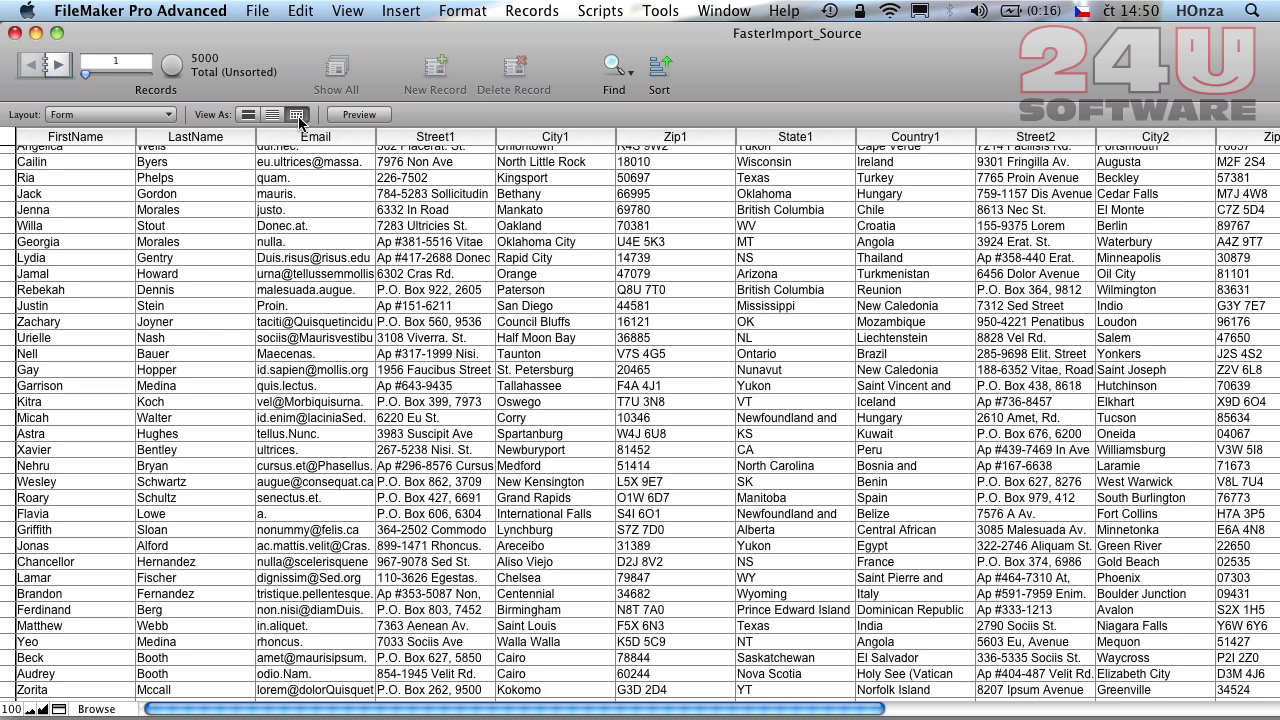
Step: Close FasterImport_Source, commit the import repeat count of 5, and rerun Try Normal Import (13 seconds)
left_click(15, 34)
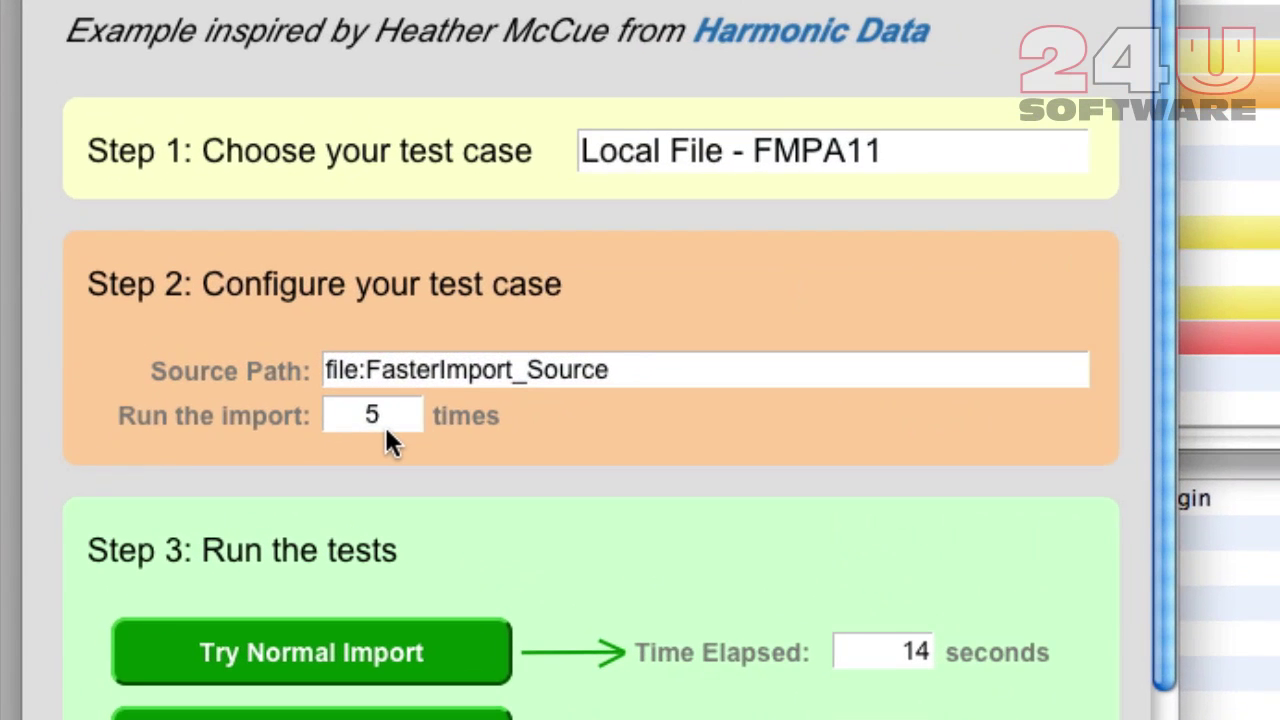
left_click(205, 390)
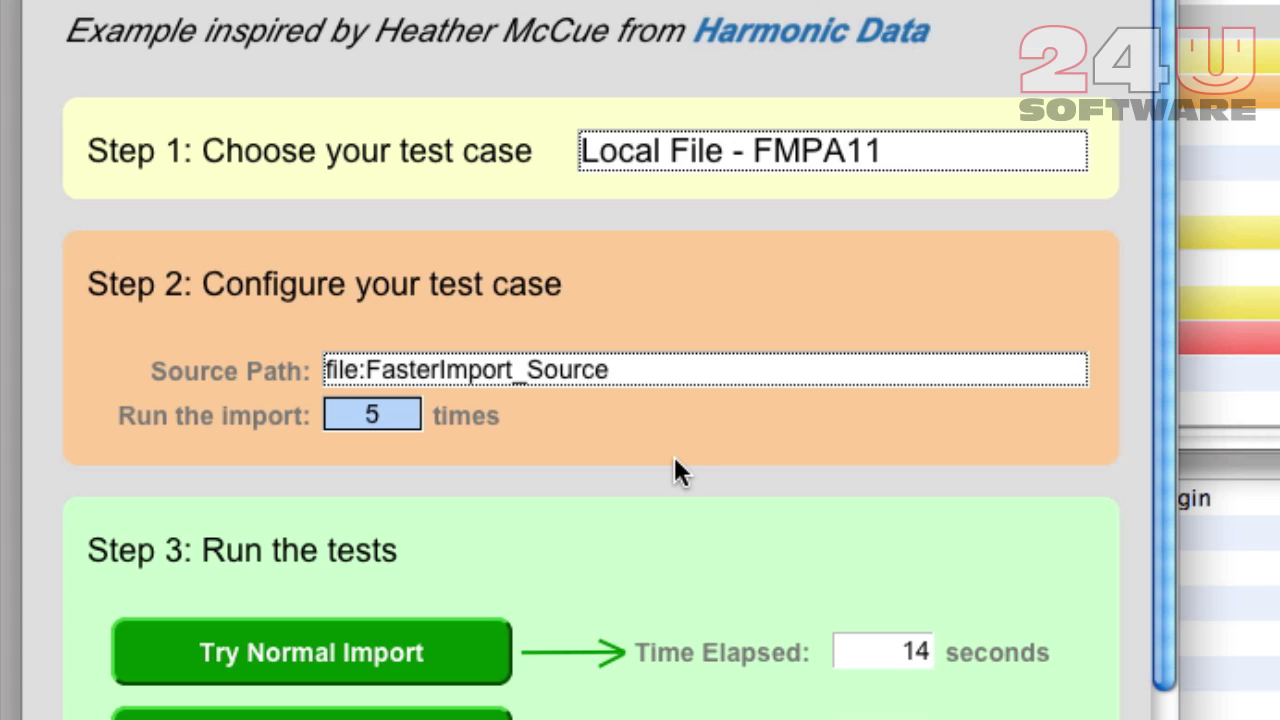
left_click(641, 450)
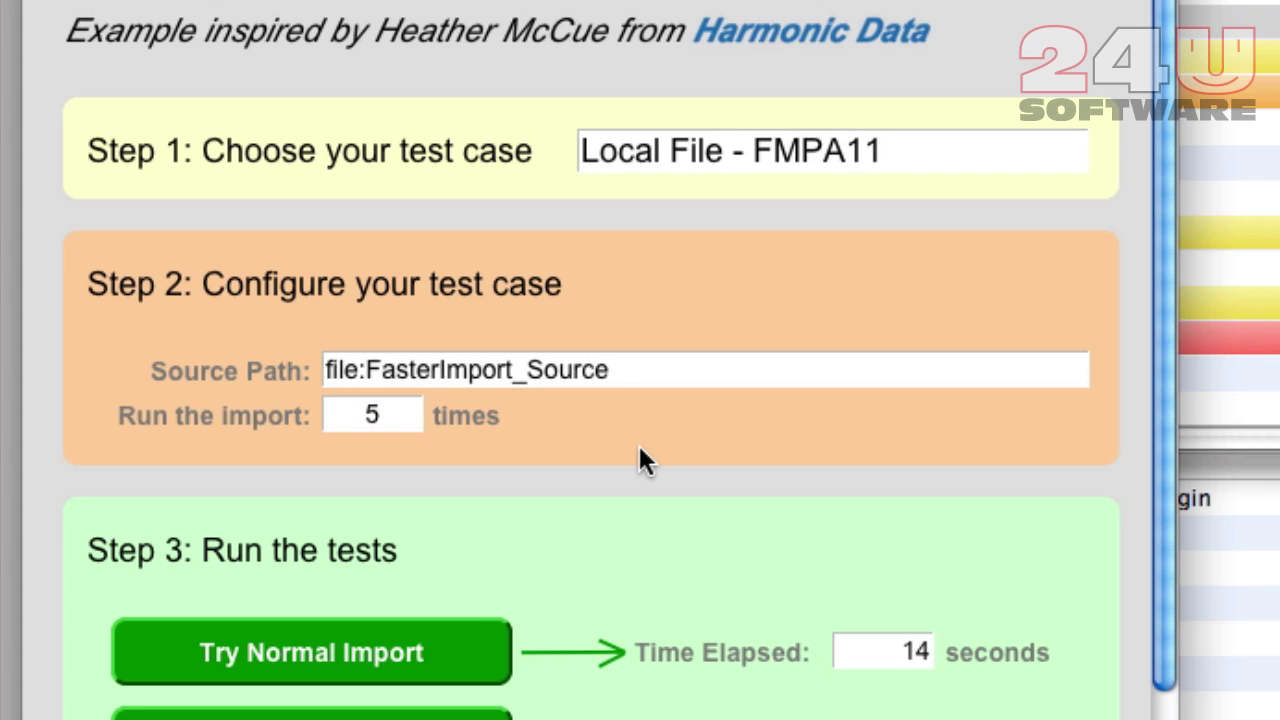
left_click(428, 657)
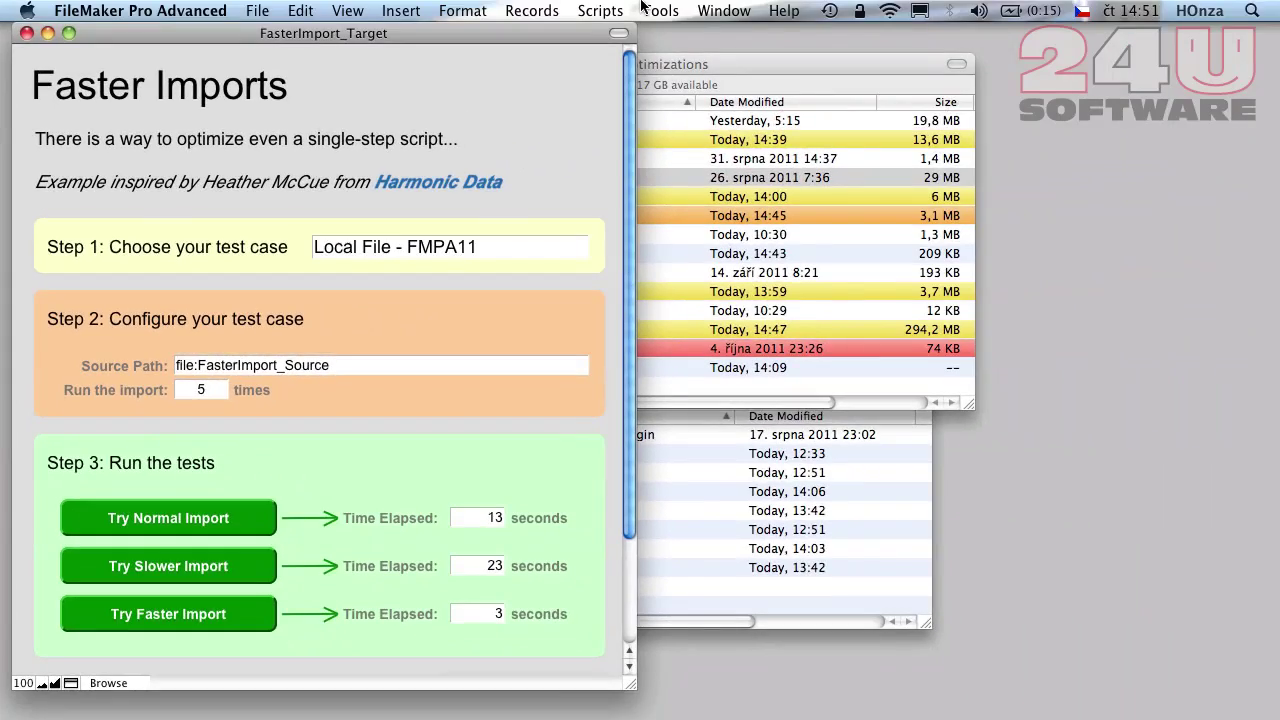
Step: Open the Normal Import script and view its Import Records source file setting without changing it
left_click(660, 10)
mouse_move(600, 10)
left_click(609, 38)
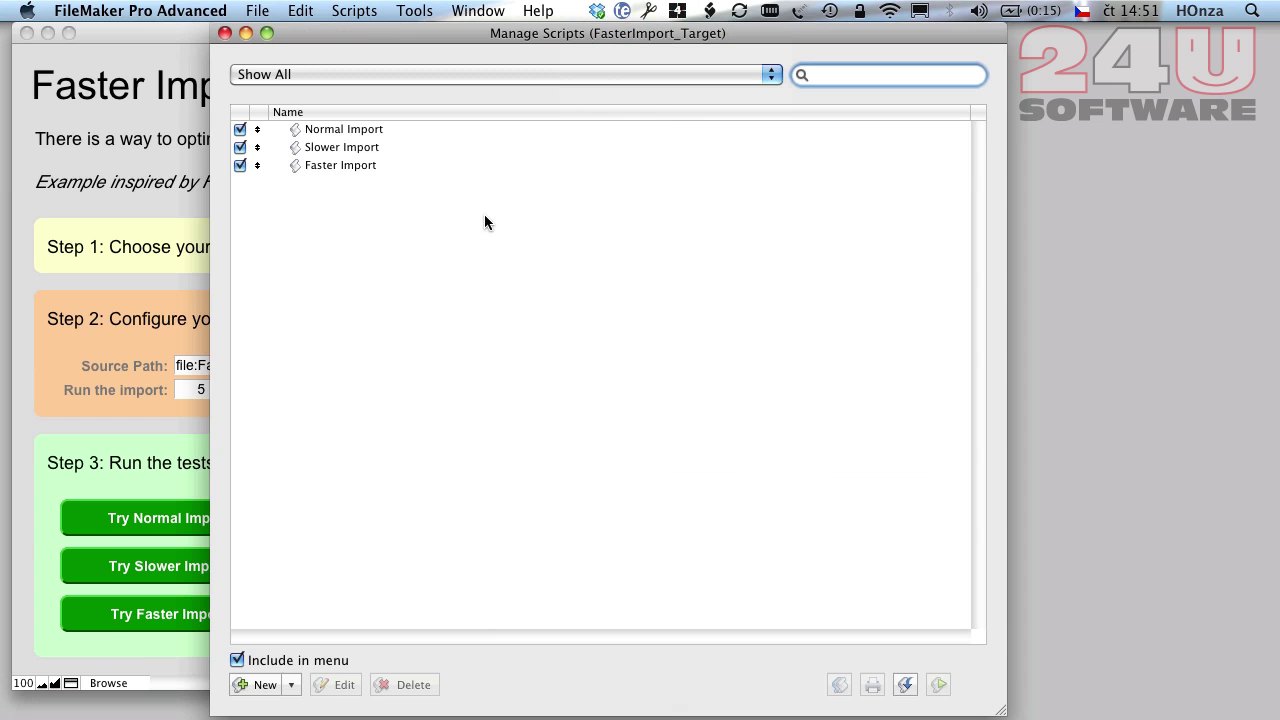
double_click(387, 131)
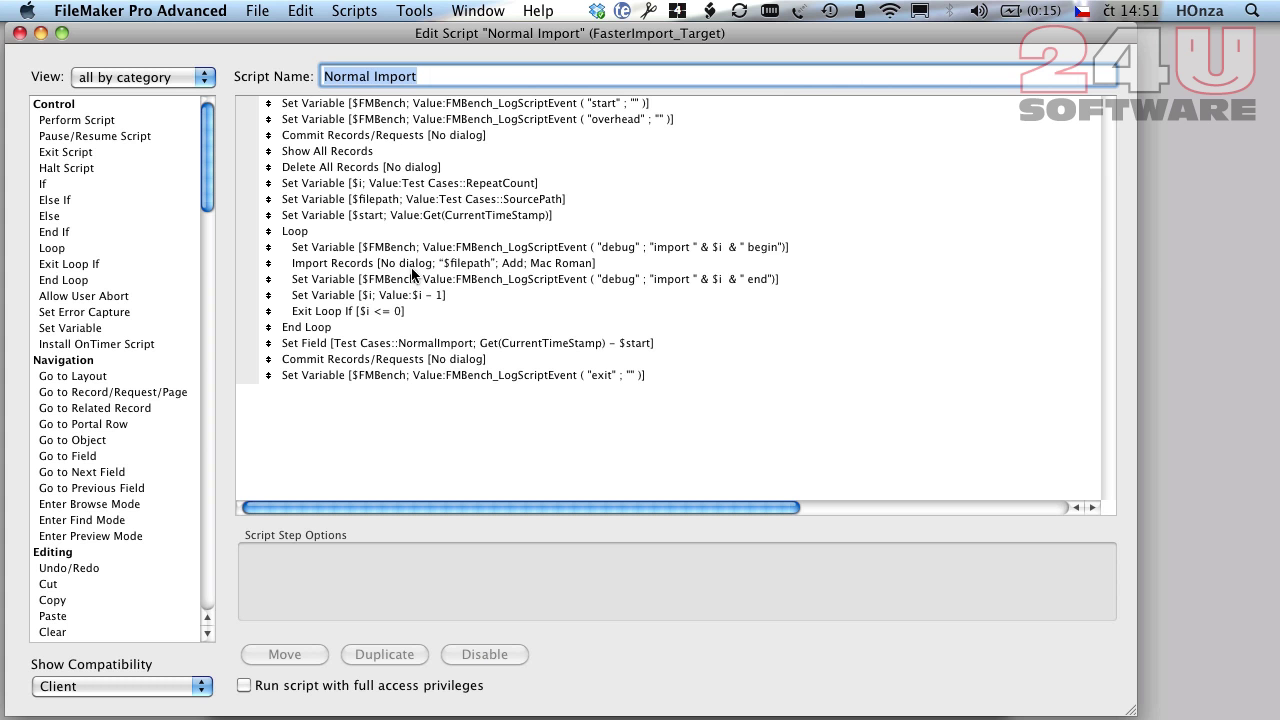
left_click(408, 264)
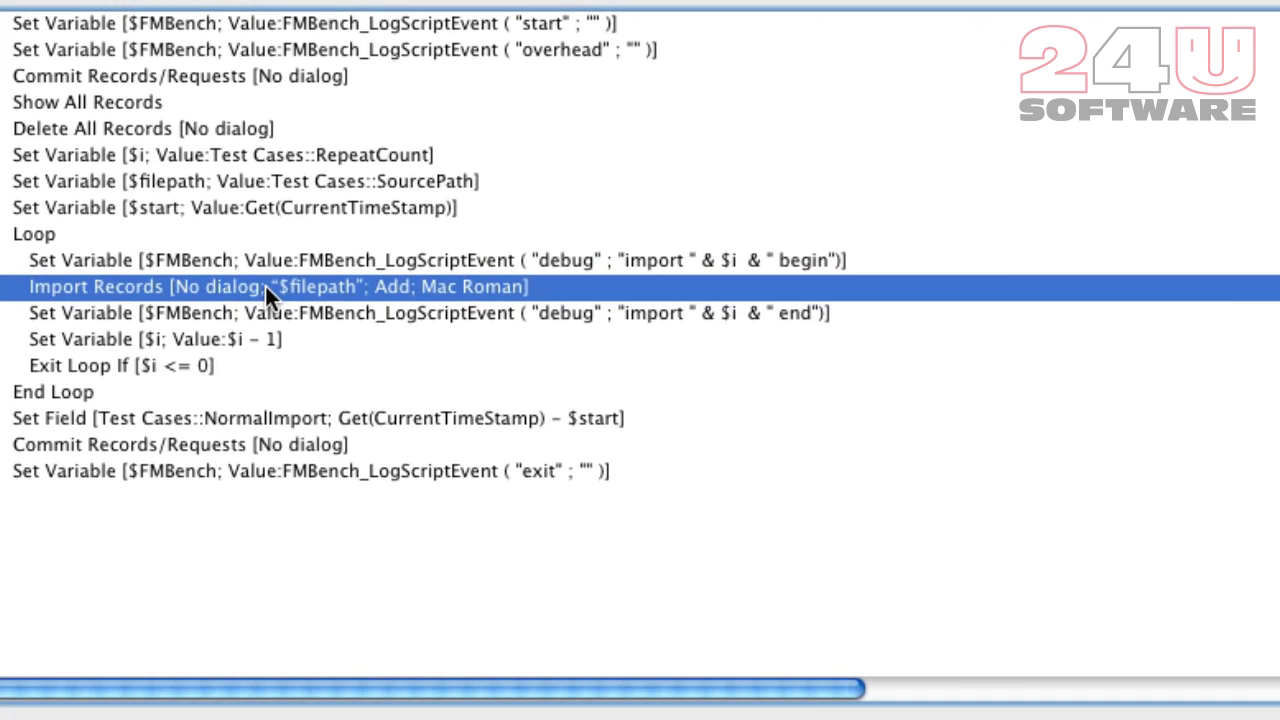
double_click(408, 382)
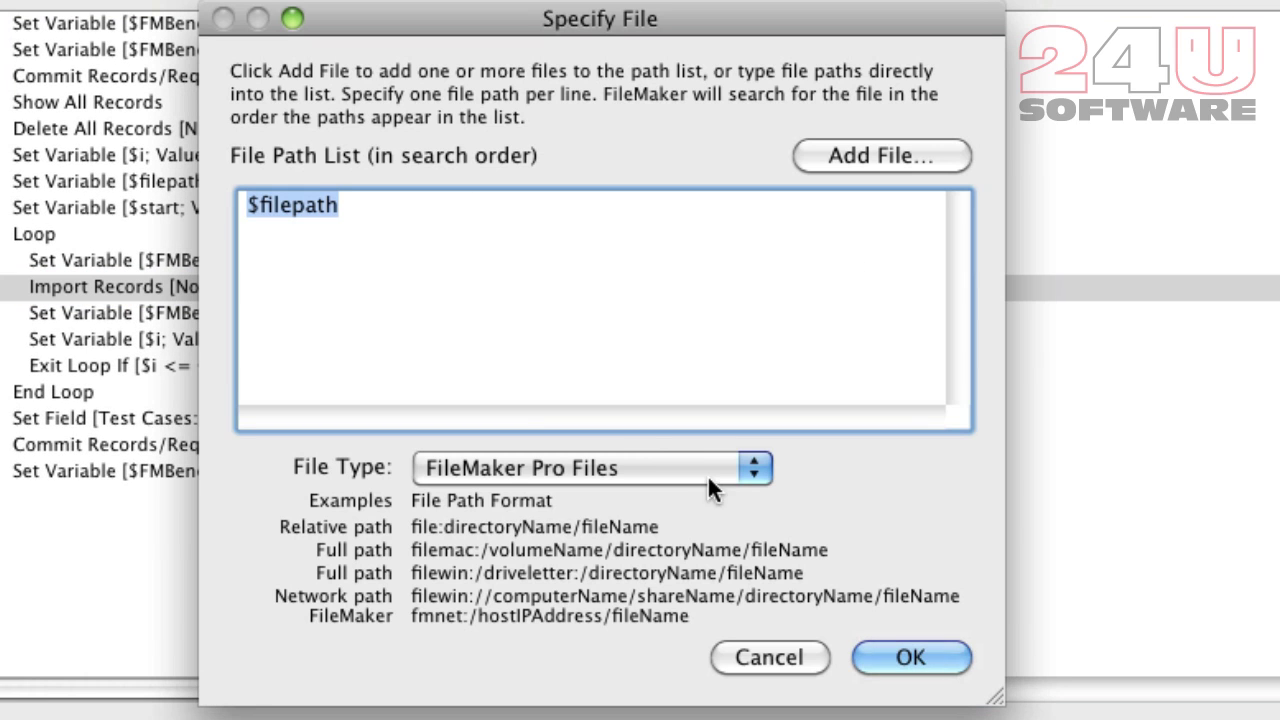
left_click(790, 660)
Step: Review the Import Records field mapping and import options, then cancel both unchanged
left_click(1047, 598)
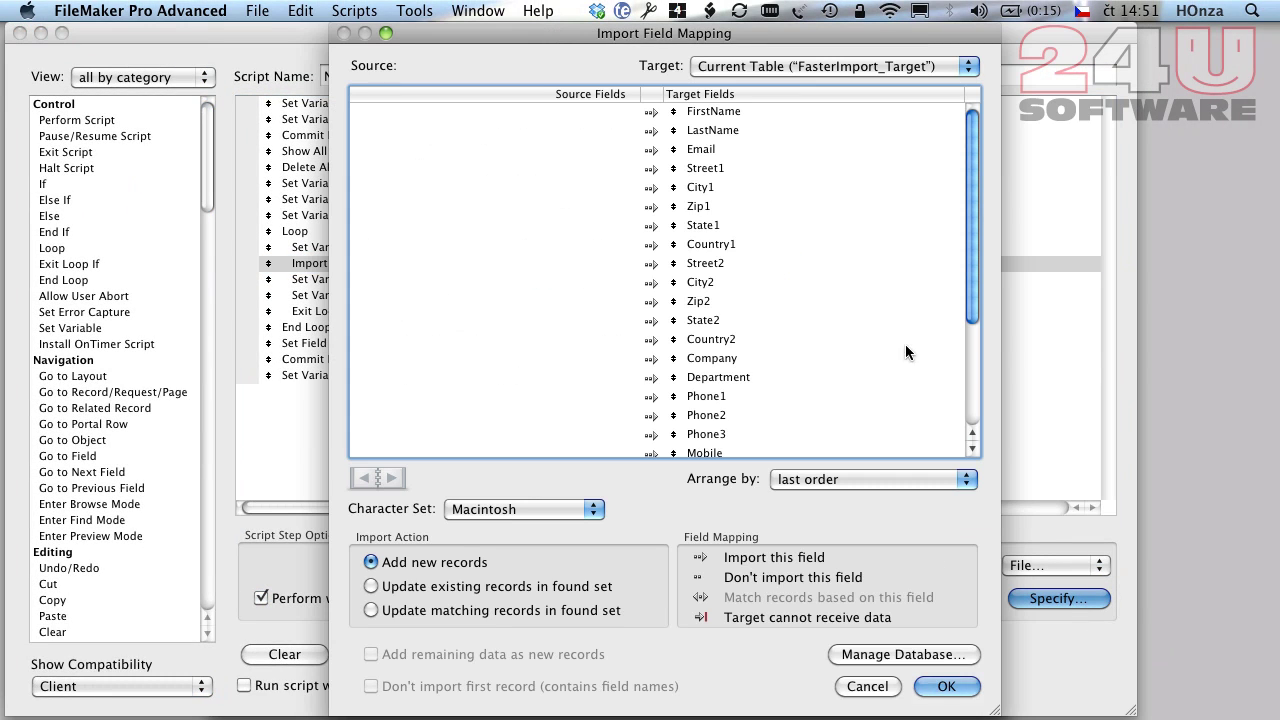
scroll(877, 317, "down", 3)
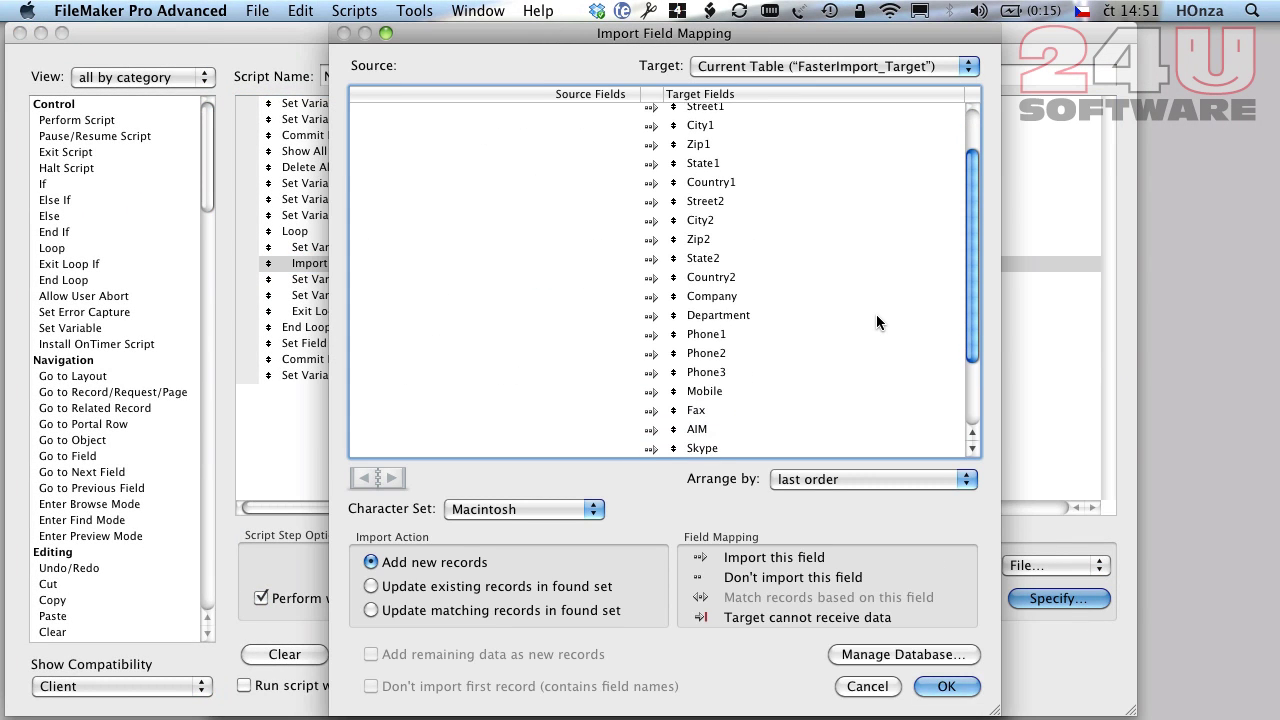
scroll(876, 314, "up", 3)
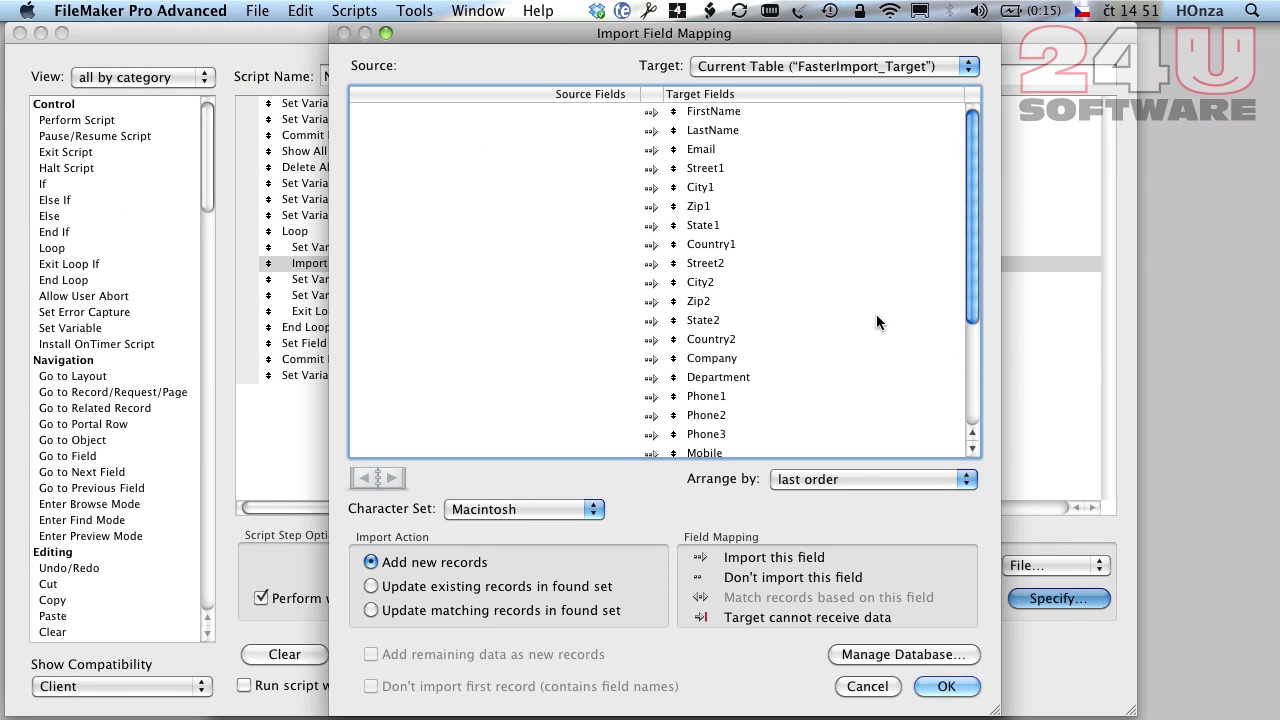
left_click(930, 685)
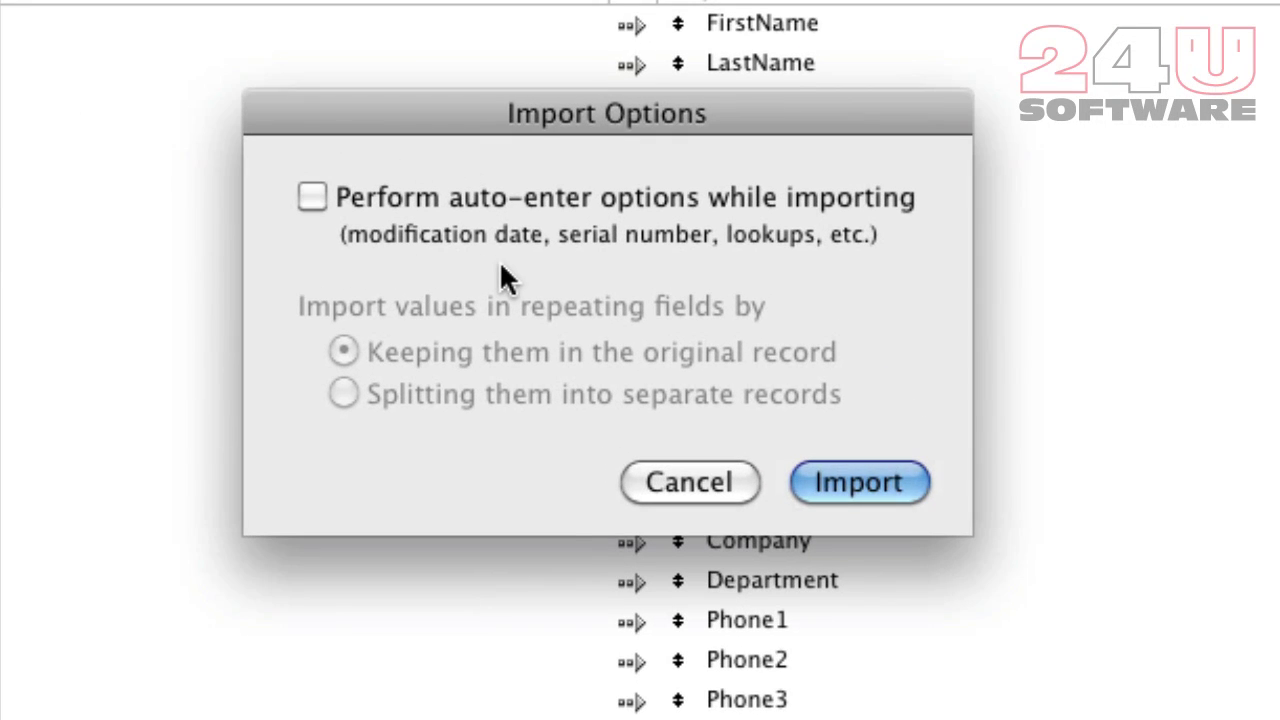
left_click(689, 482)
left_click(868, 687)
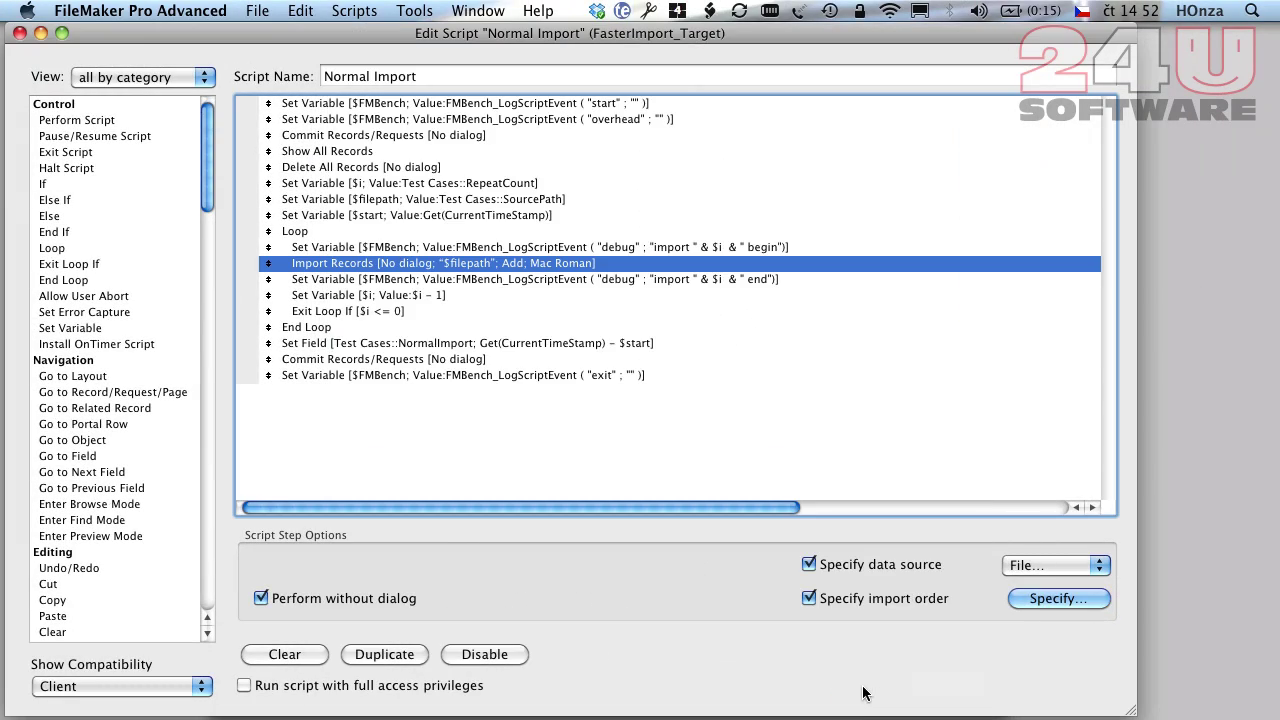
Step: Close the script windows and switch to the List layout showing 5000 of 25000 records
left_click(19, 33)
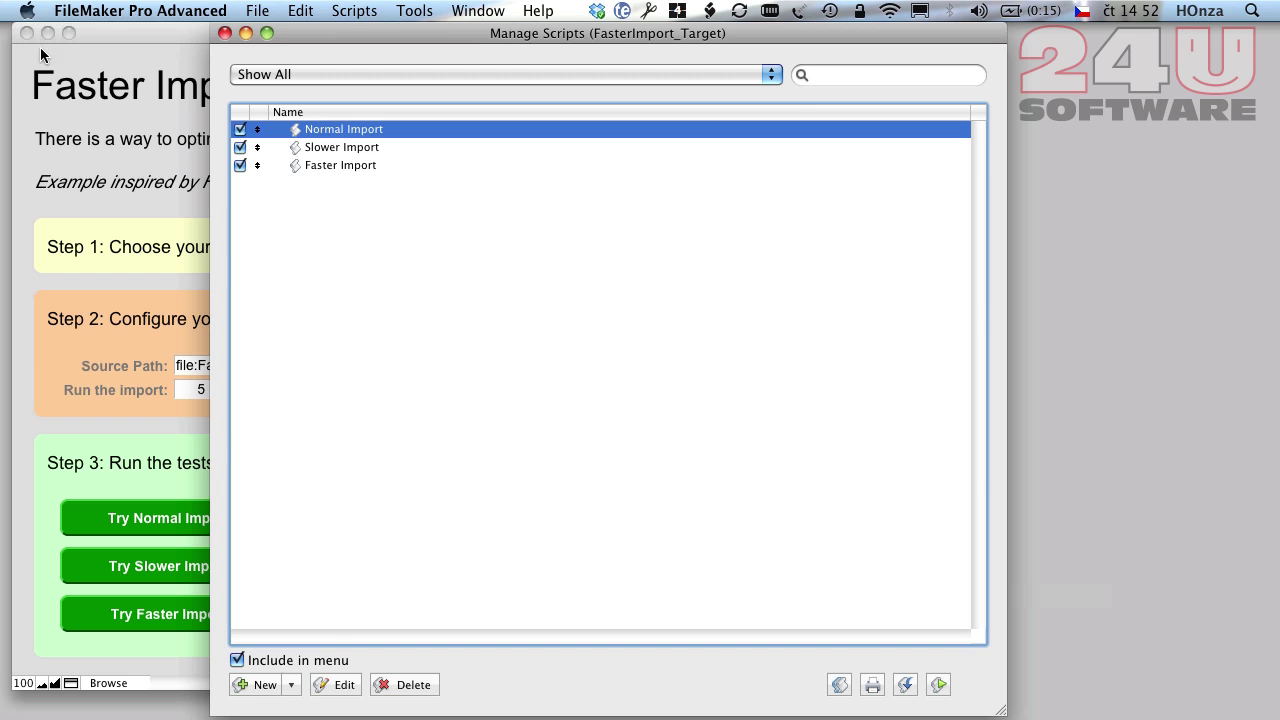
left_click(224, 34)
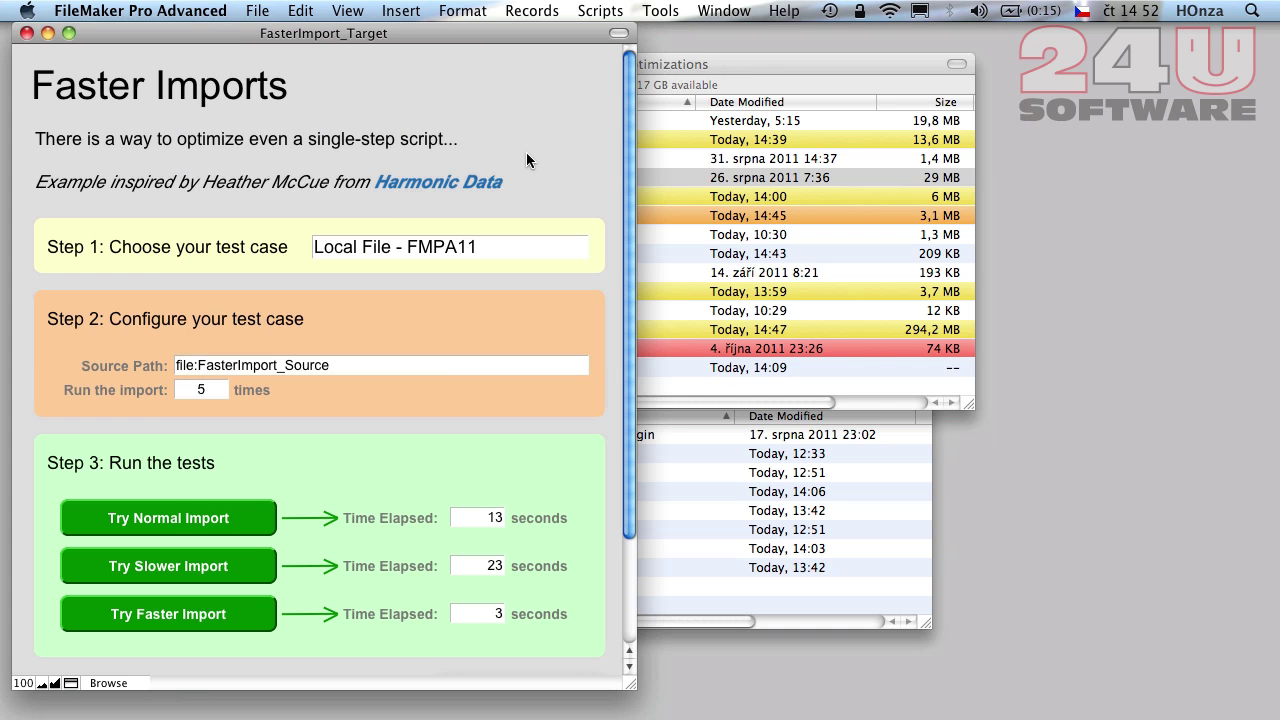
left_click(71, 683)
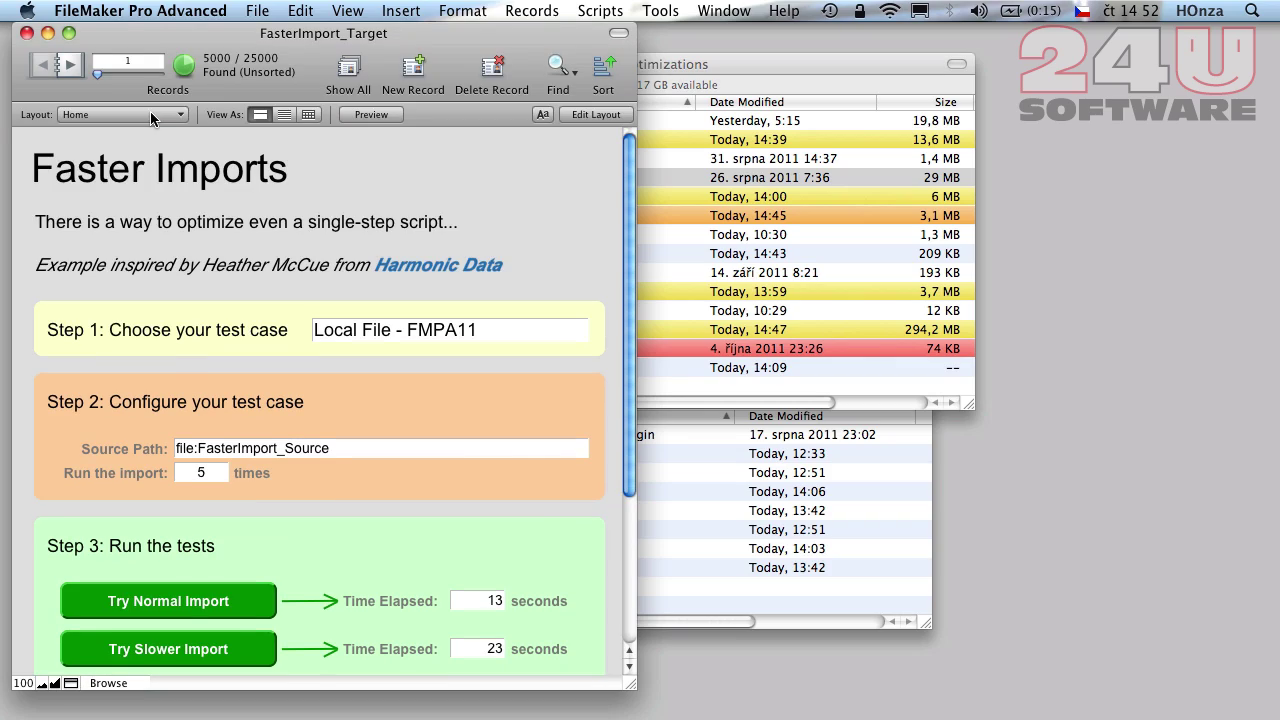
left_click(132, 116)
left_click(130, 172)
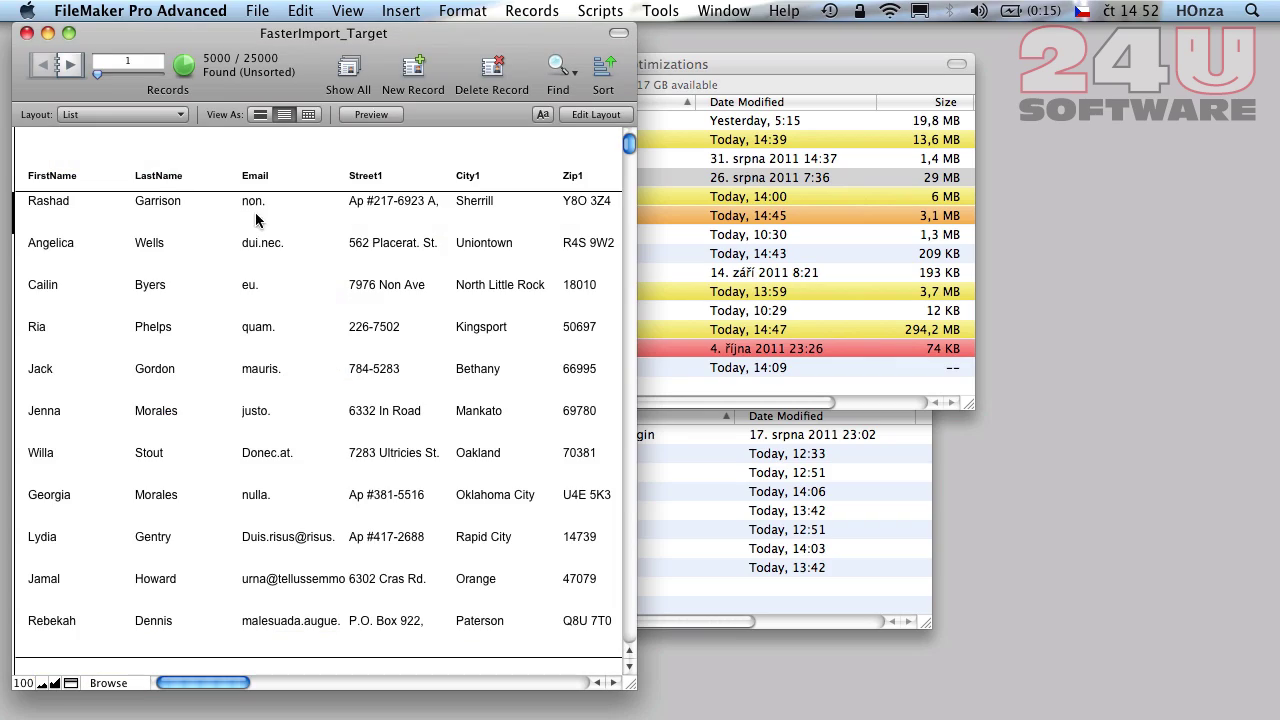
scroll(334, 531, "right", 10)
Step: Show all 25000 records and delete them all with Delete All Records
scroll(334, 531, "left", 10)
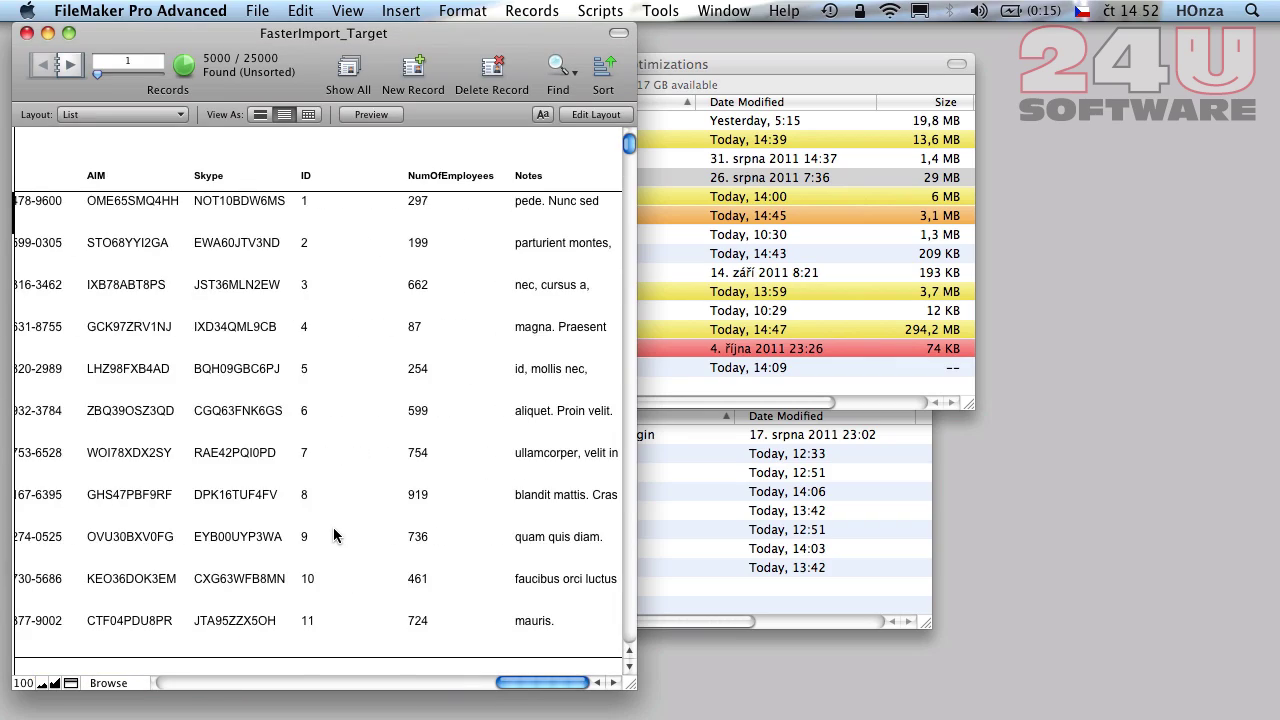
left_click(350, 75)
left_click(556, 10)
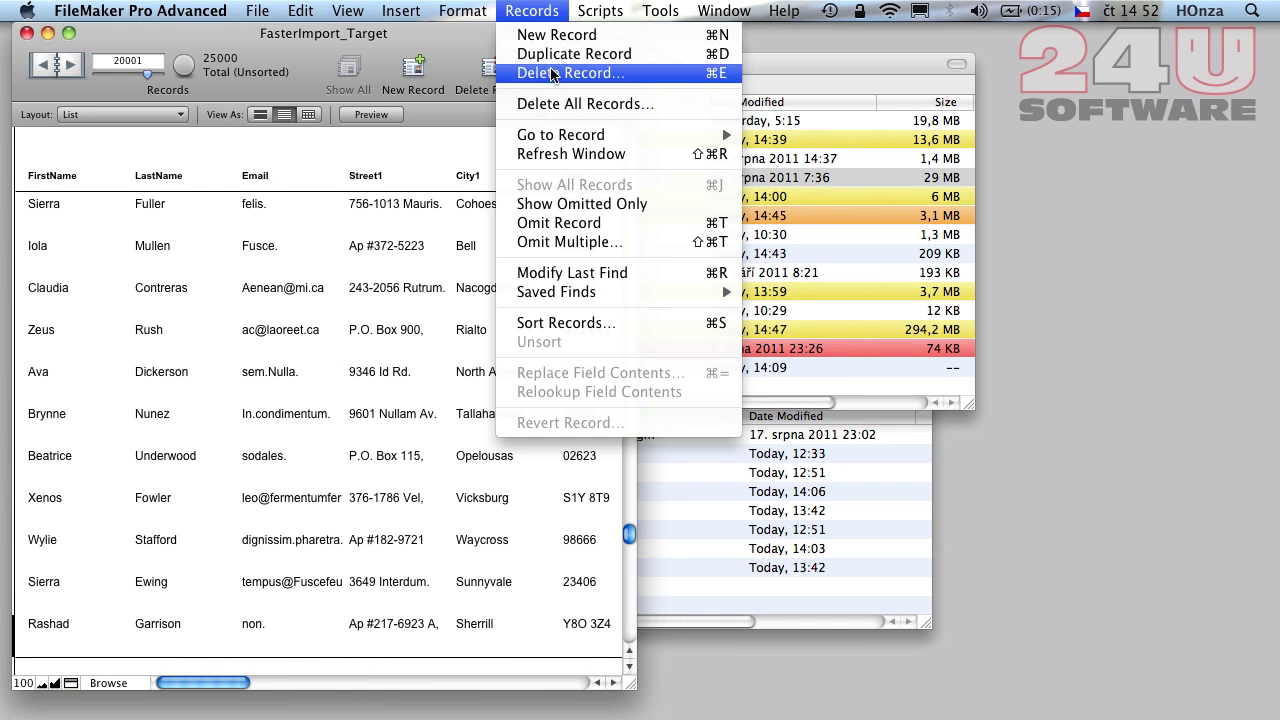
left_click(560, 104)
left_click(710, 283)
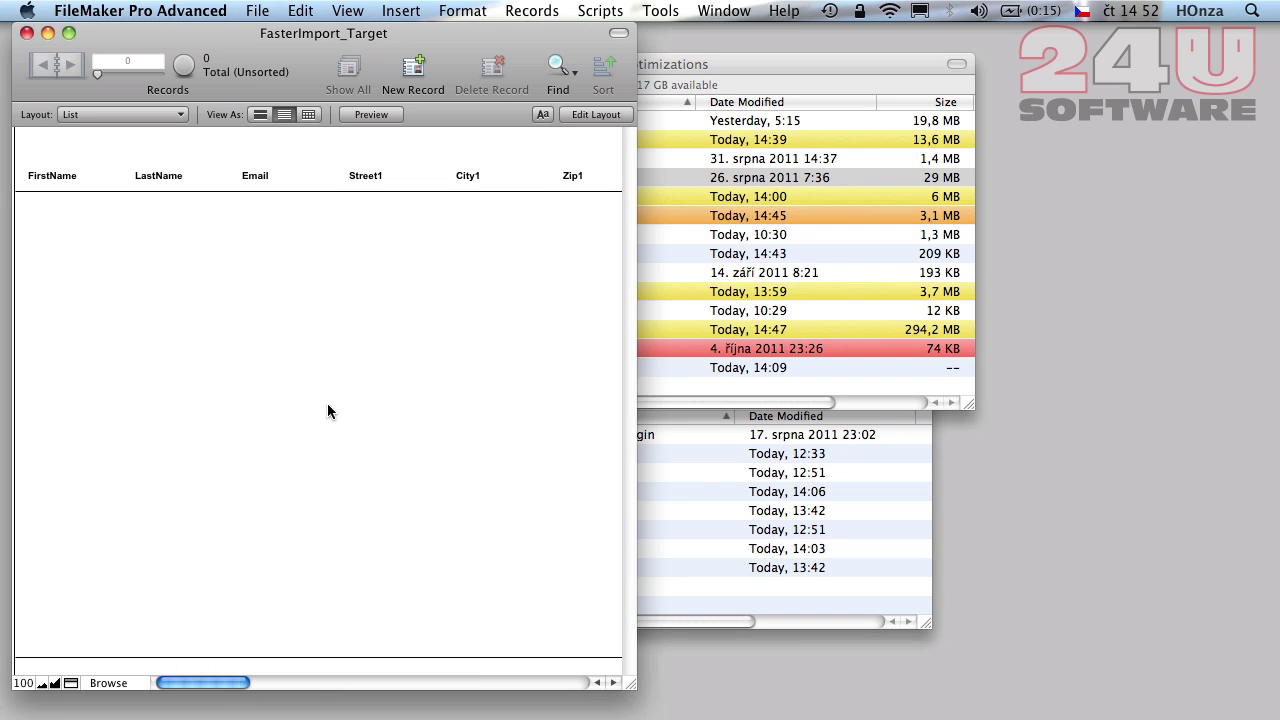
Step: Return to the Home layout with its import timings and bring FM Bench Analyzer forward
left_click(94, 110)
left_click(195, 257)
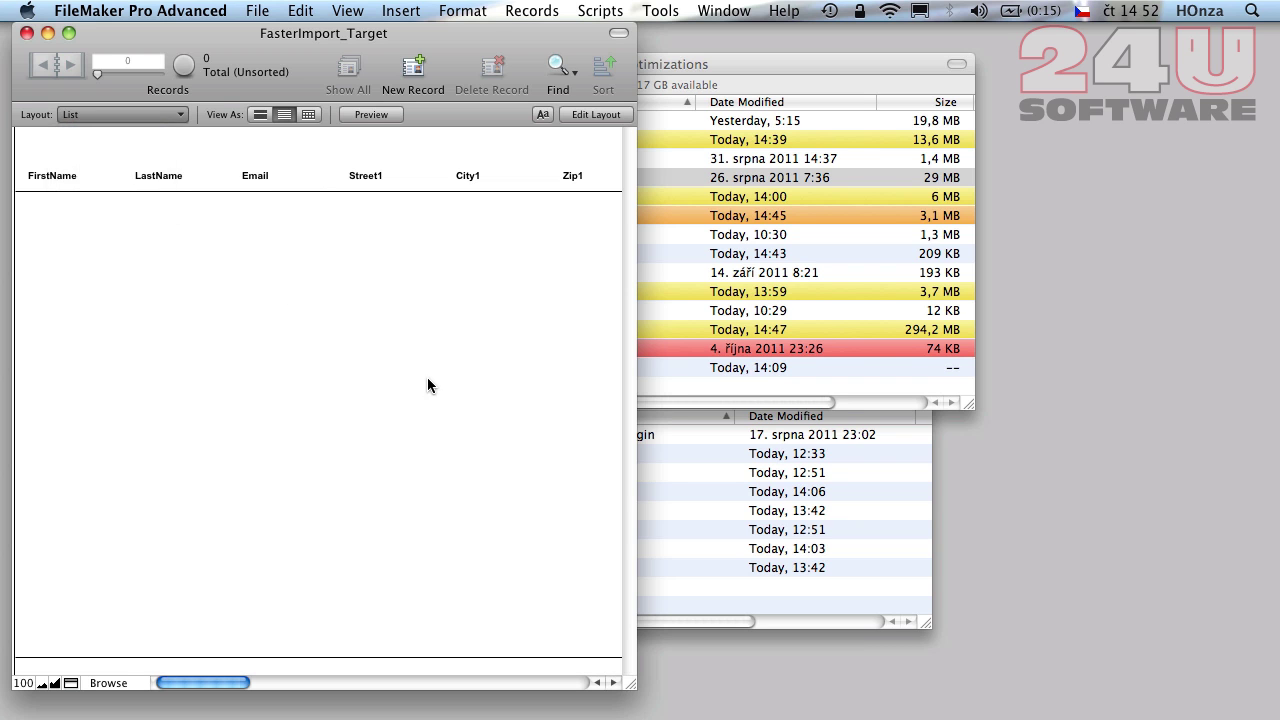
key("super+1")
scroll(549, 576, "down", 5)
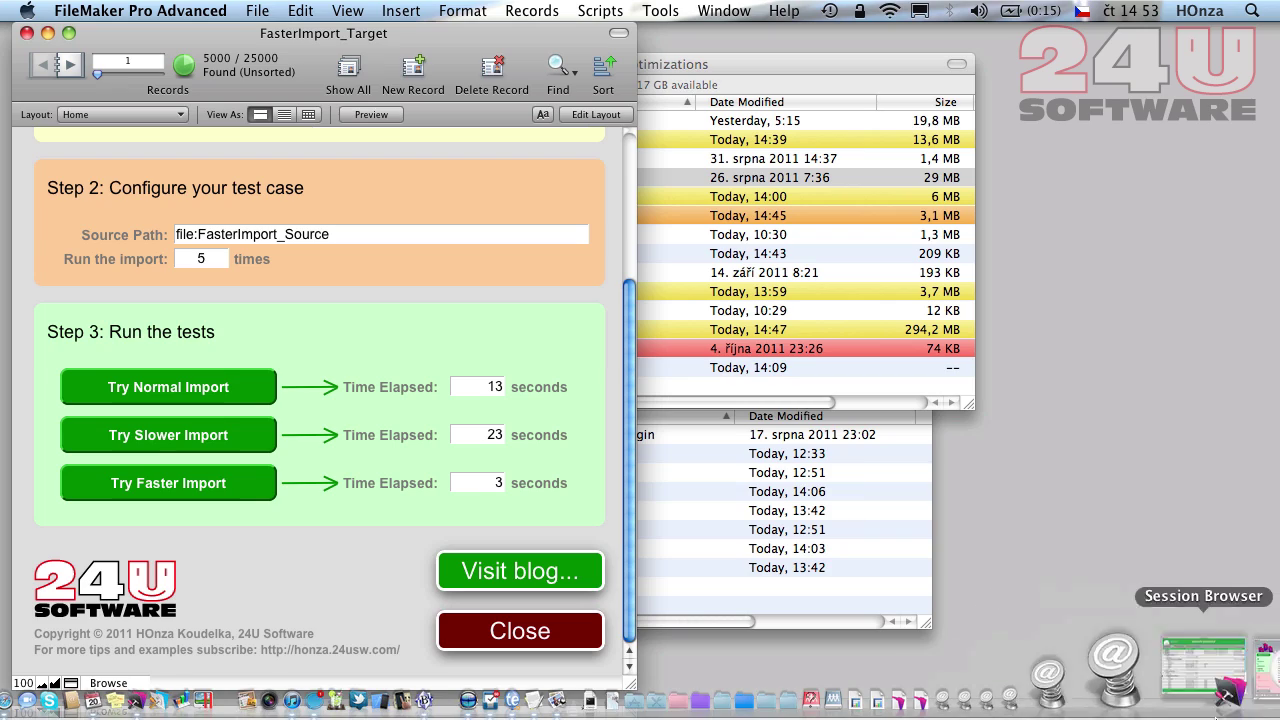
left_click(1265, 665)
Step: Recalculate the benchmark data by closing all windows, then reopen the Session Browser
left_click(985, 548)
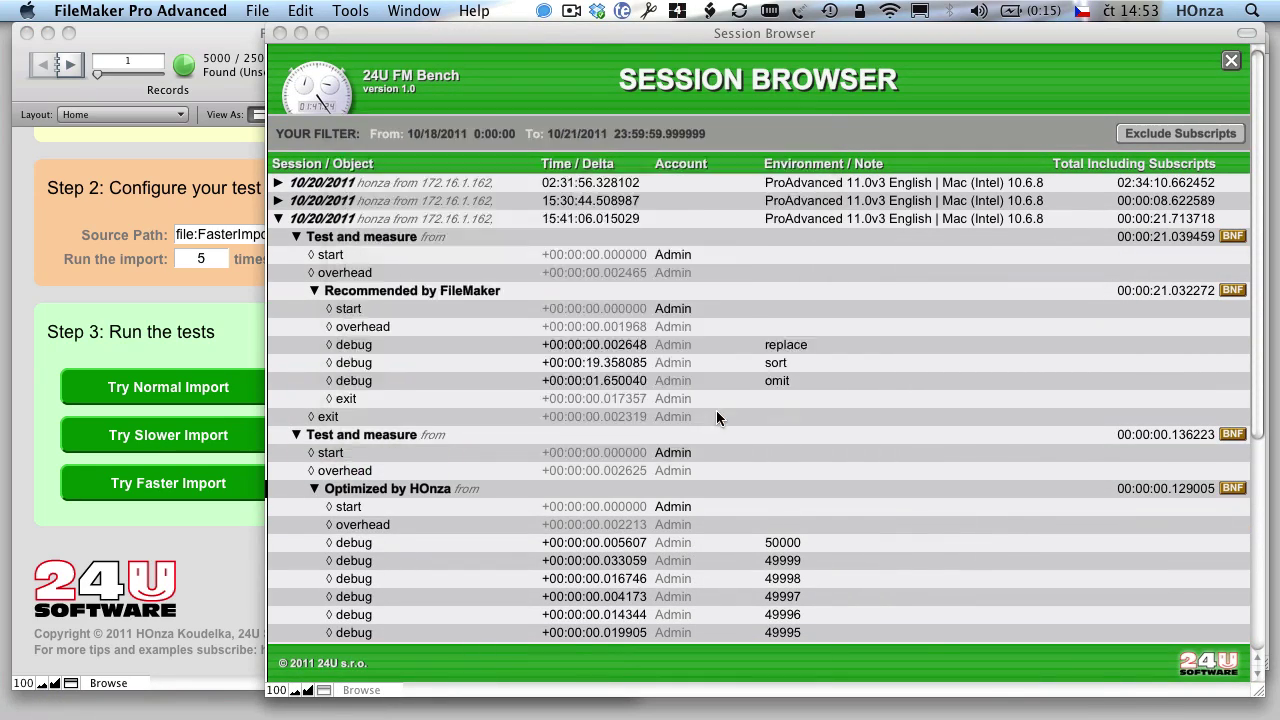
left_click(746, 411)
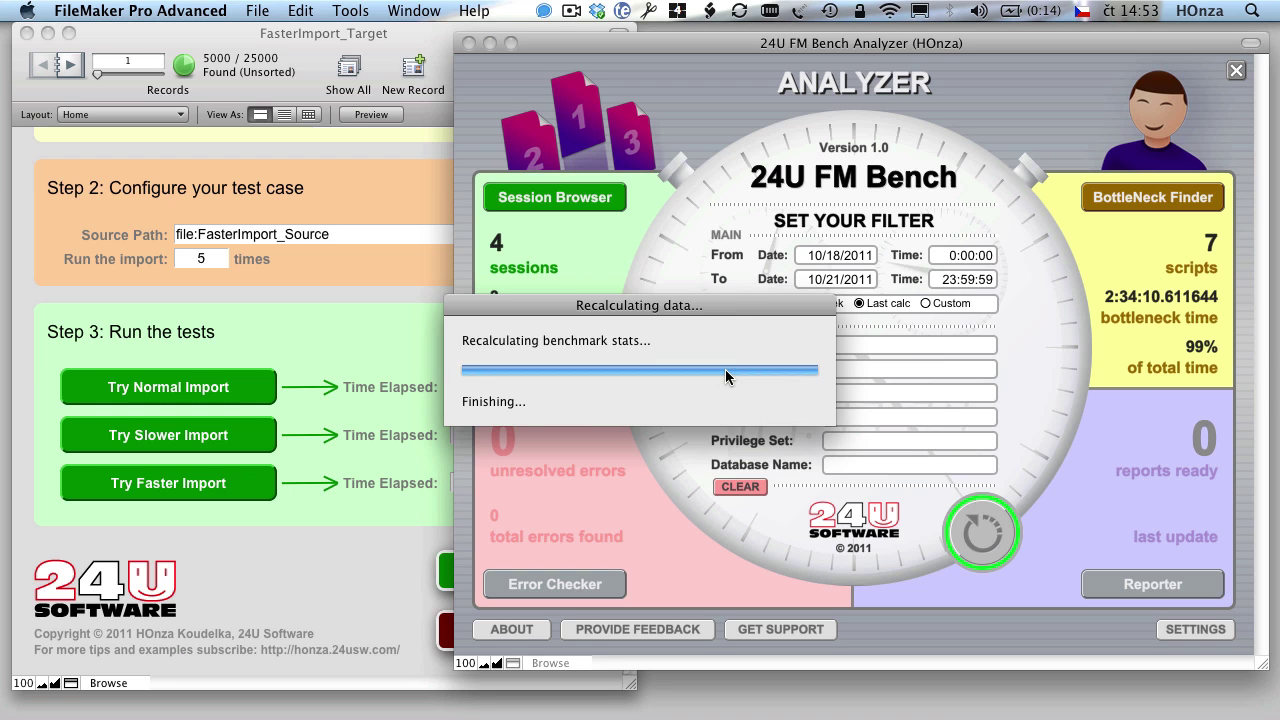
left_click(574, 203)
Step: Expand the newest session and its Normal Import row, showing five imports of about 2.5–2.7 seconds
left_click(488, 267)
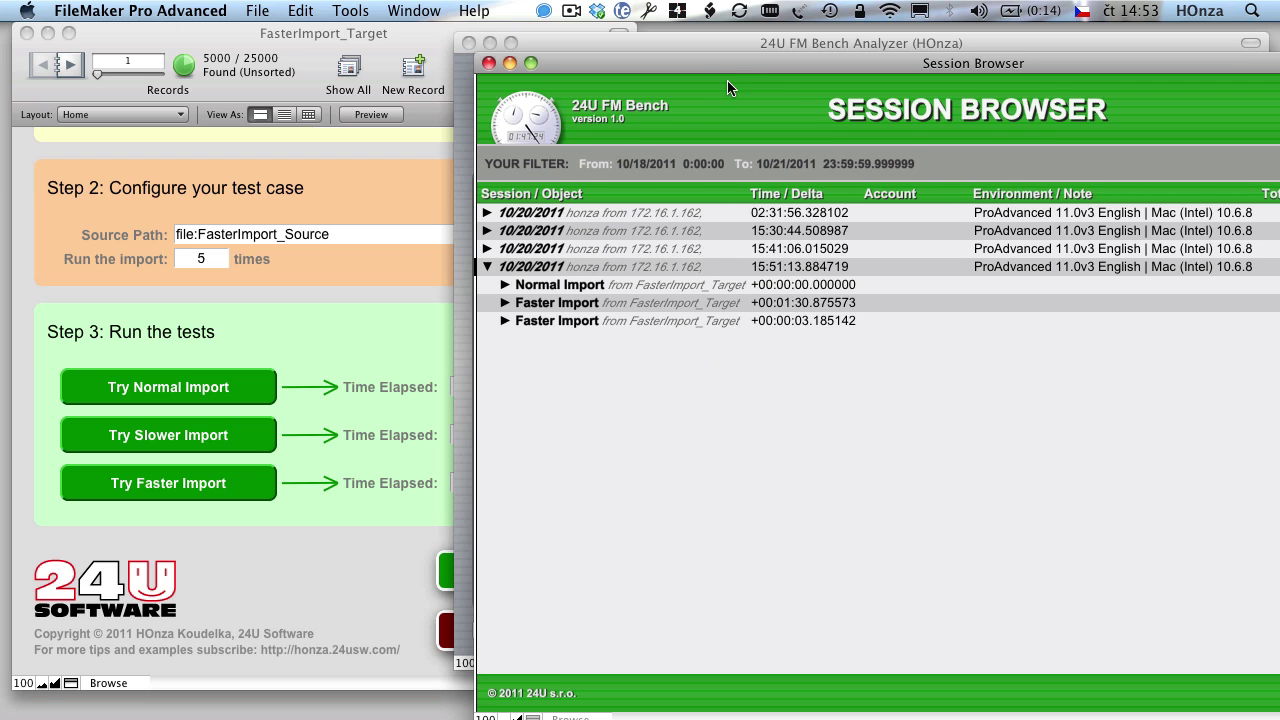
left_click_drag(727, 80, 547, 7)
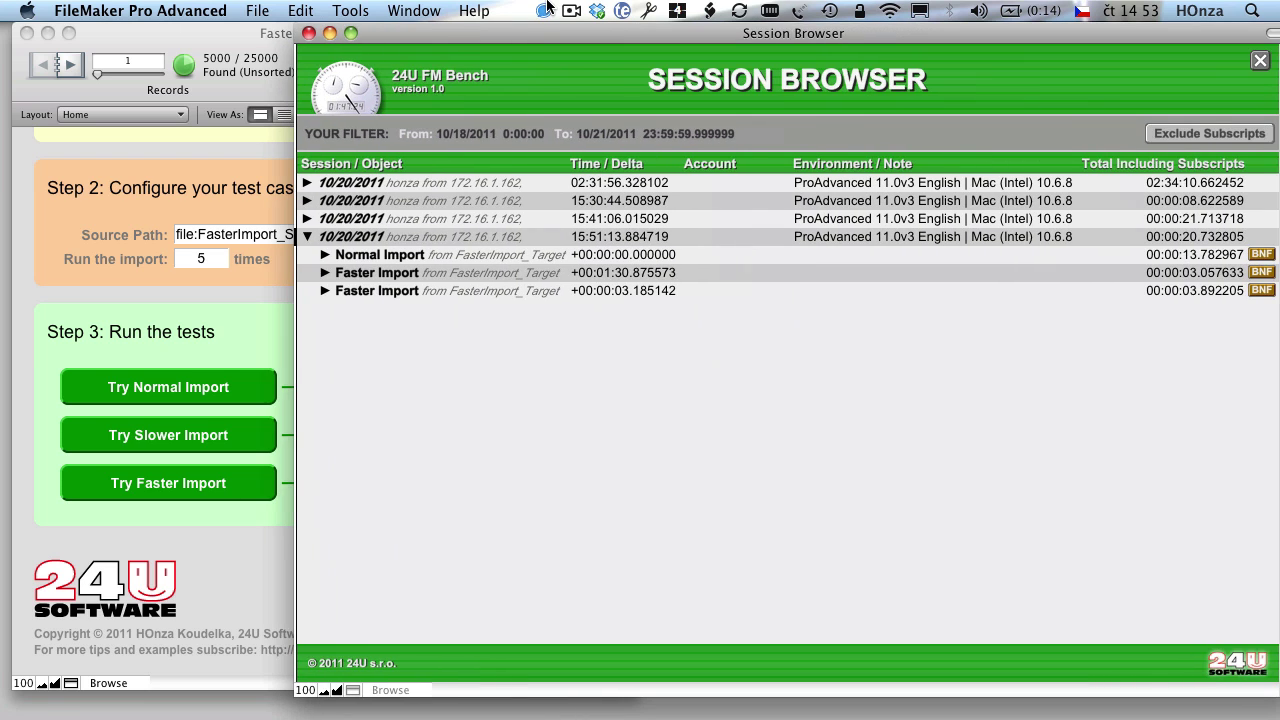
left_click(324, 256)
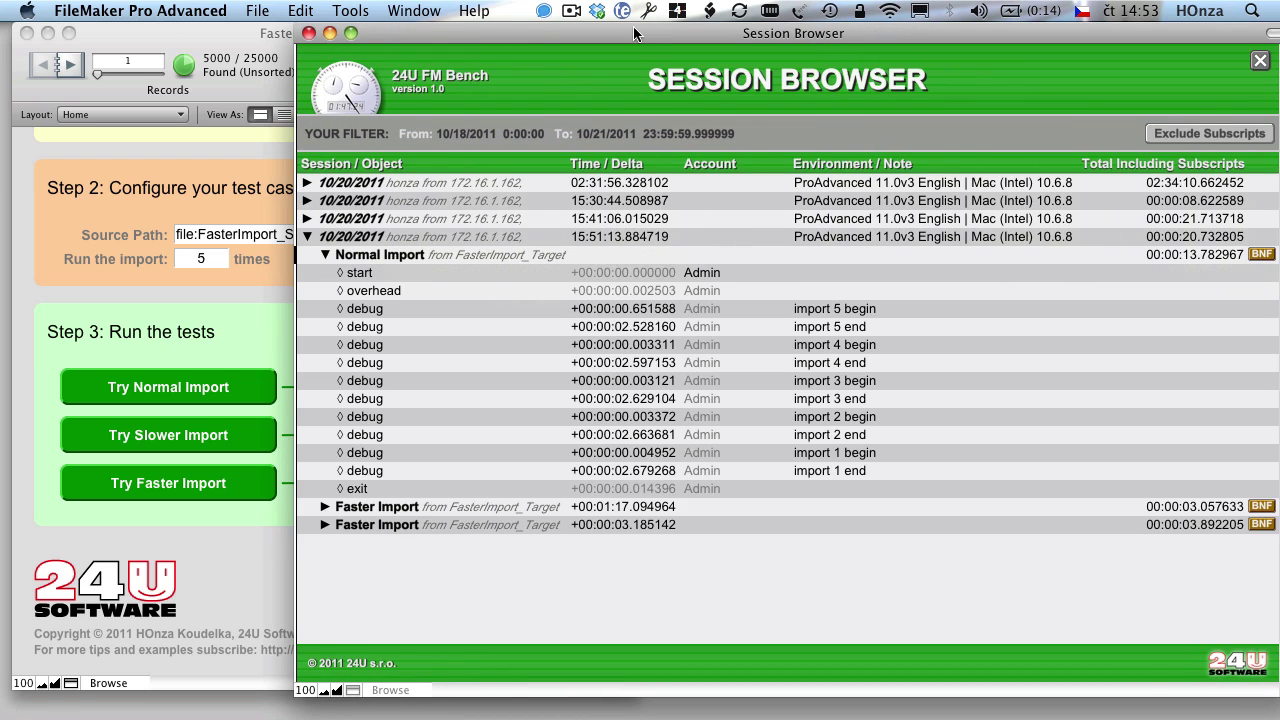
left_click_drag(630, 30, 490, 12)
left_click(188, 256)
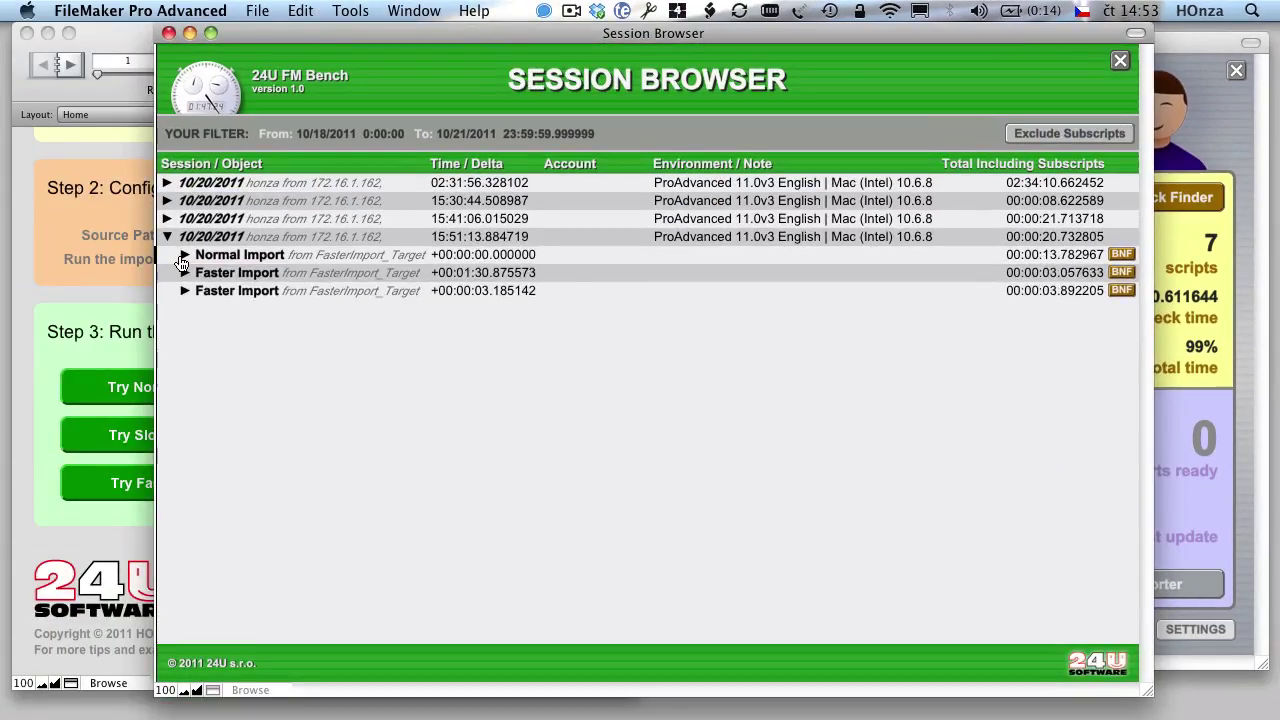
left_click(185, 254)
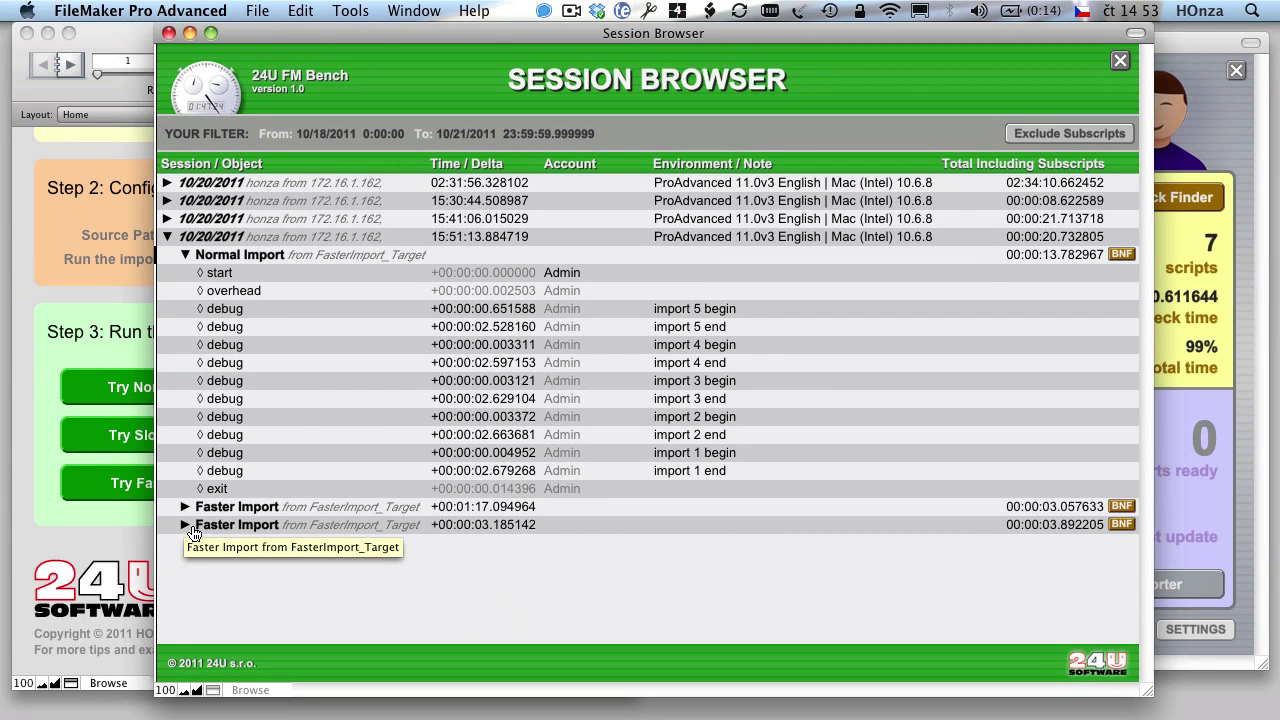
Step: Expand both Faster Import runs, scroll through their debug step timings, and collapse the latest session
left_click(193, 529)
scroll(408, 543, "down", 3)
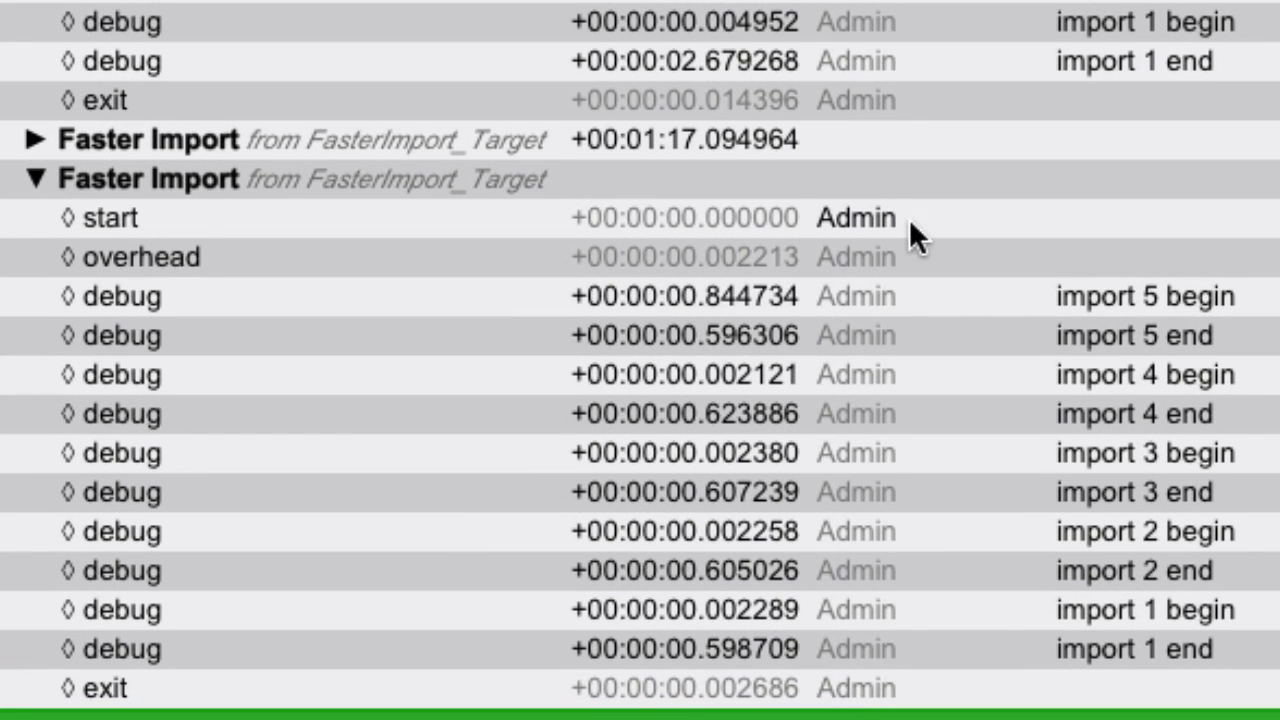
left_click(36, 139)
scroll(237, 197, "down", 5)
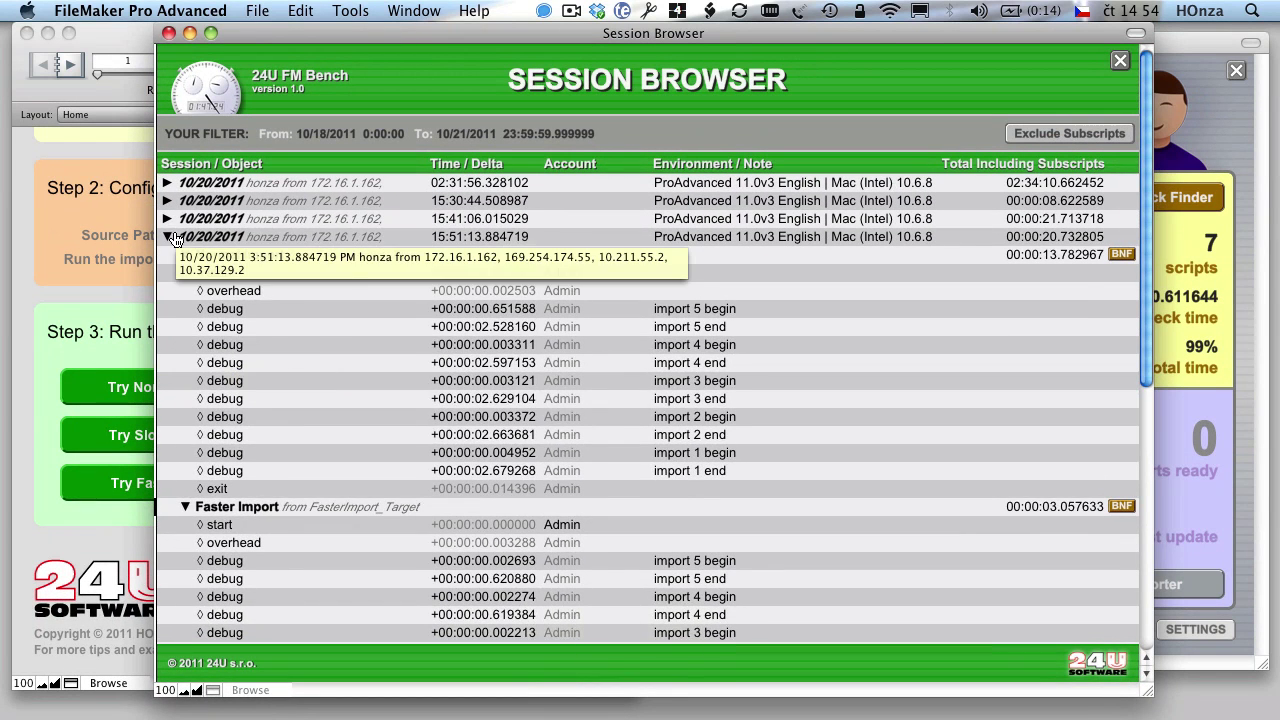
left_click(168, 236)
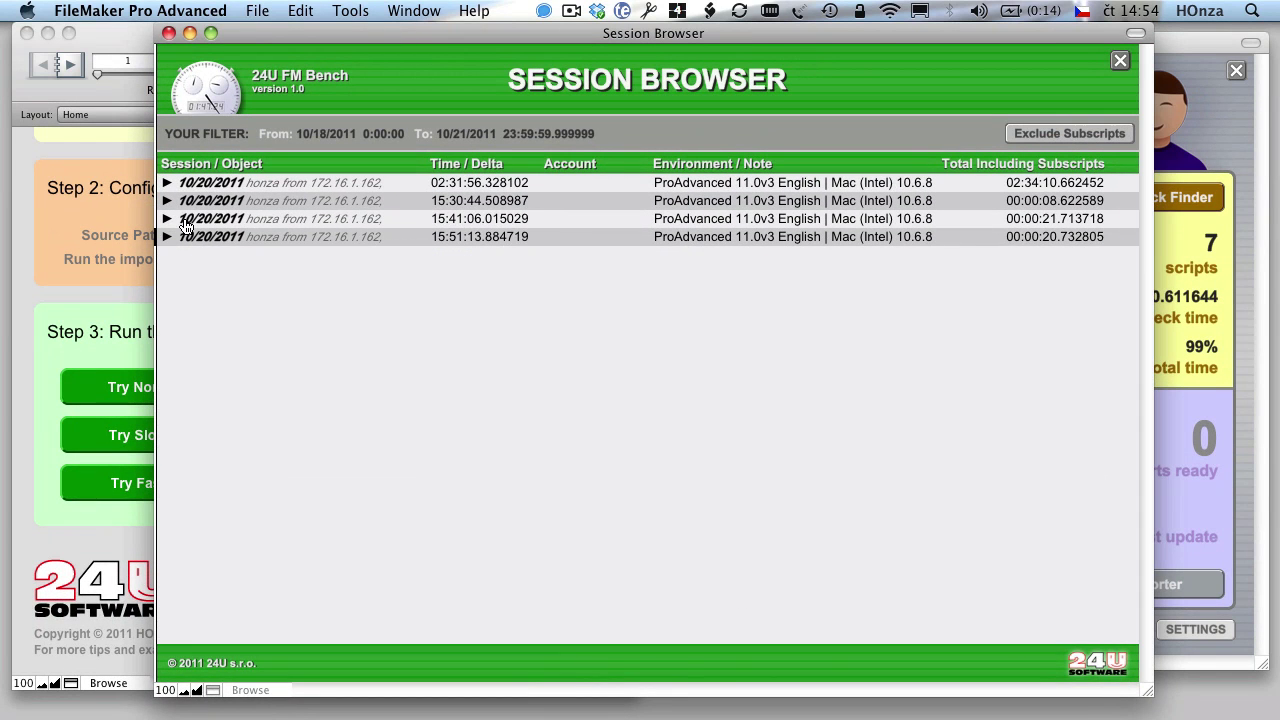
Step: Close the Session Browser and Analyzer, then scroll the 5000 records in the List layout
left_click(168, 35)
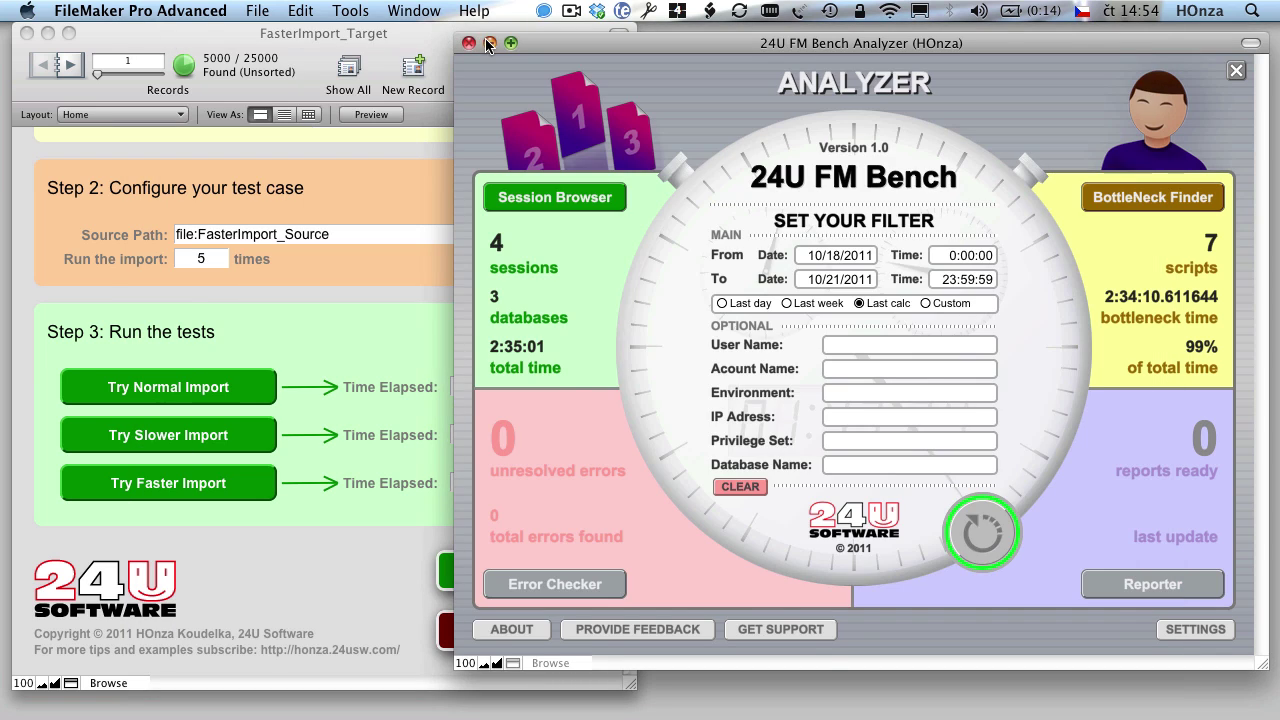
left_click(487, 35)
left_click(149, 115)
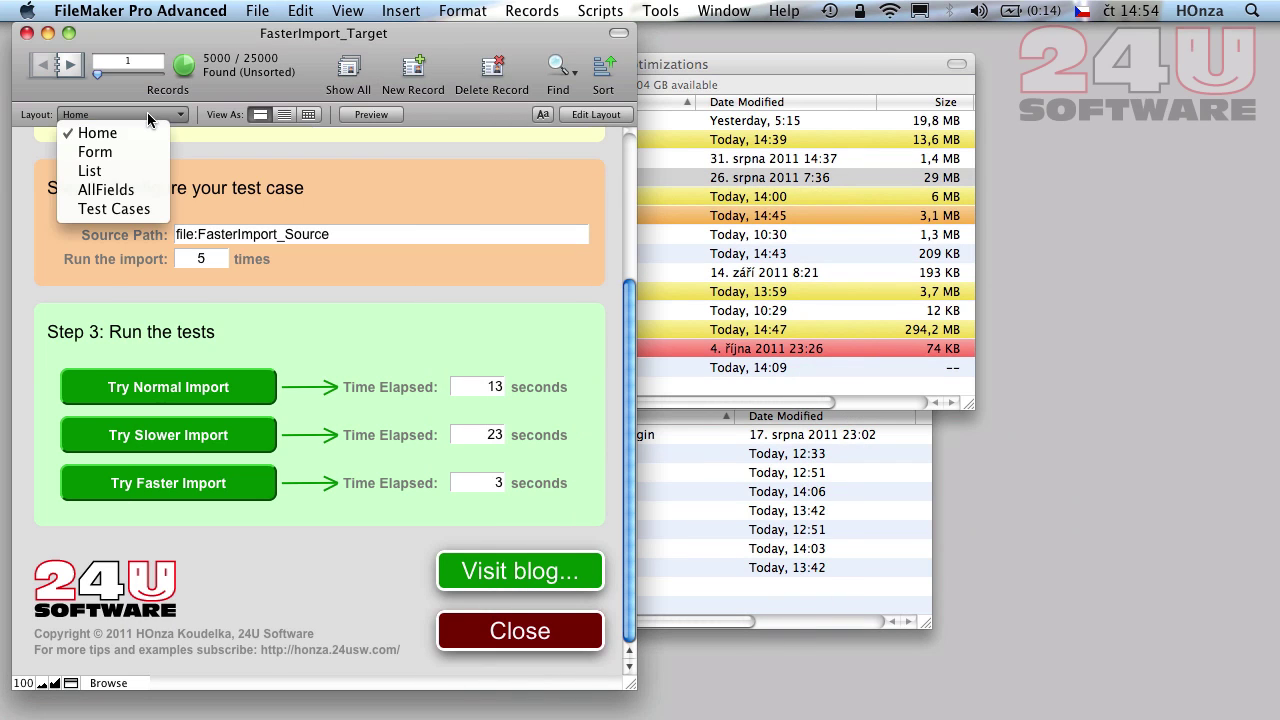
left_click(146, 175)
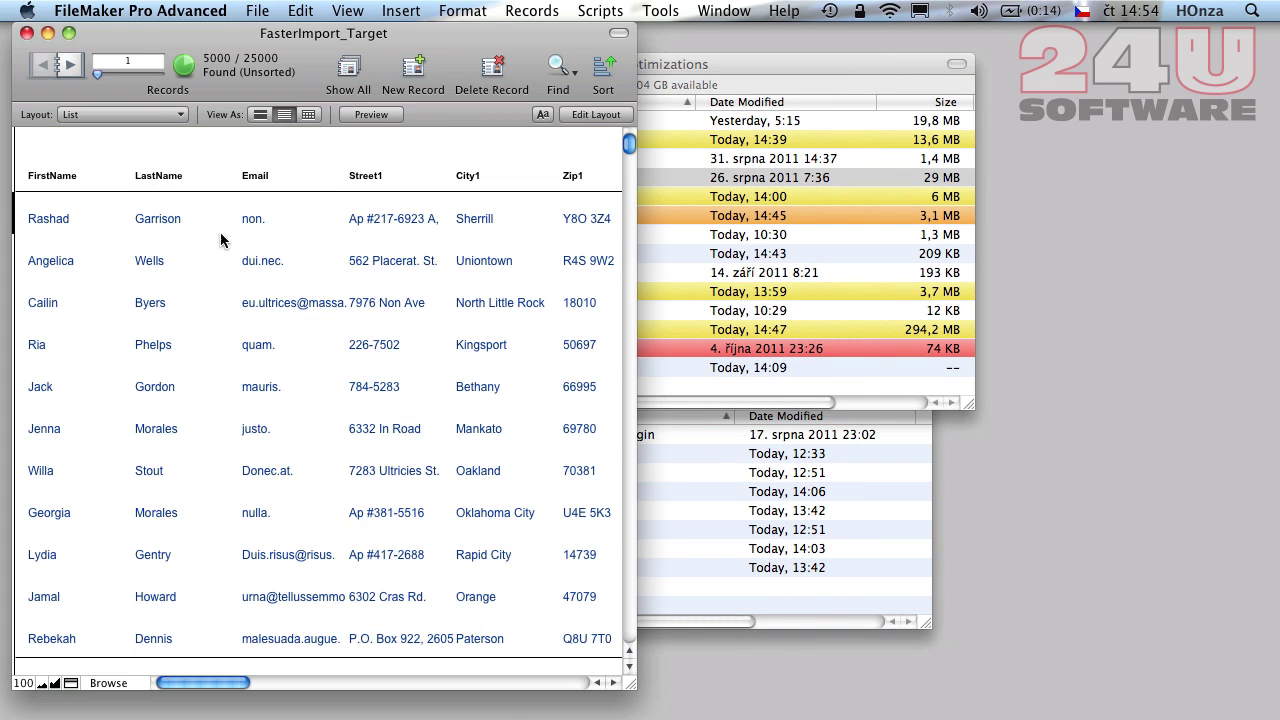
scroll(416, 281, "down", 20)
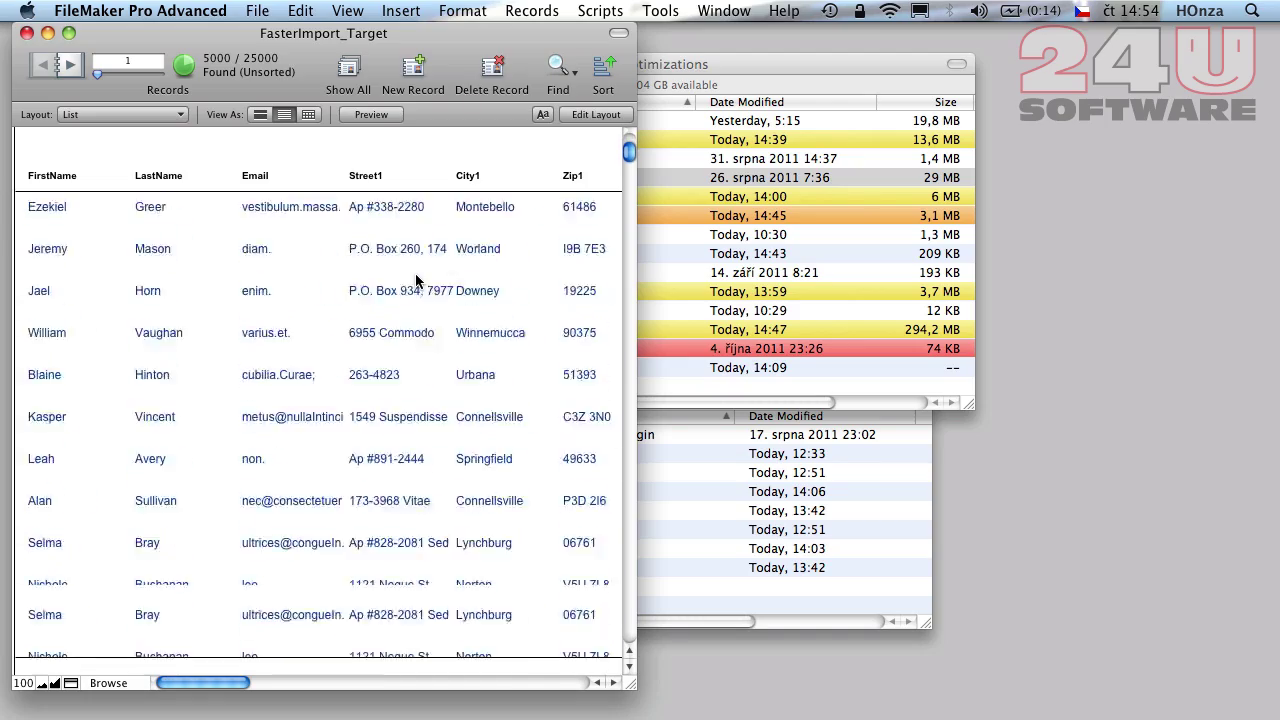
scroll(416, 281, "down", 20)
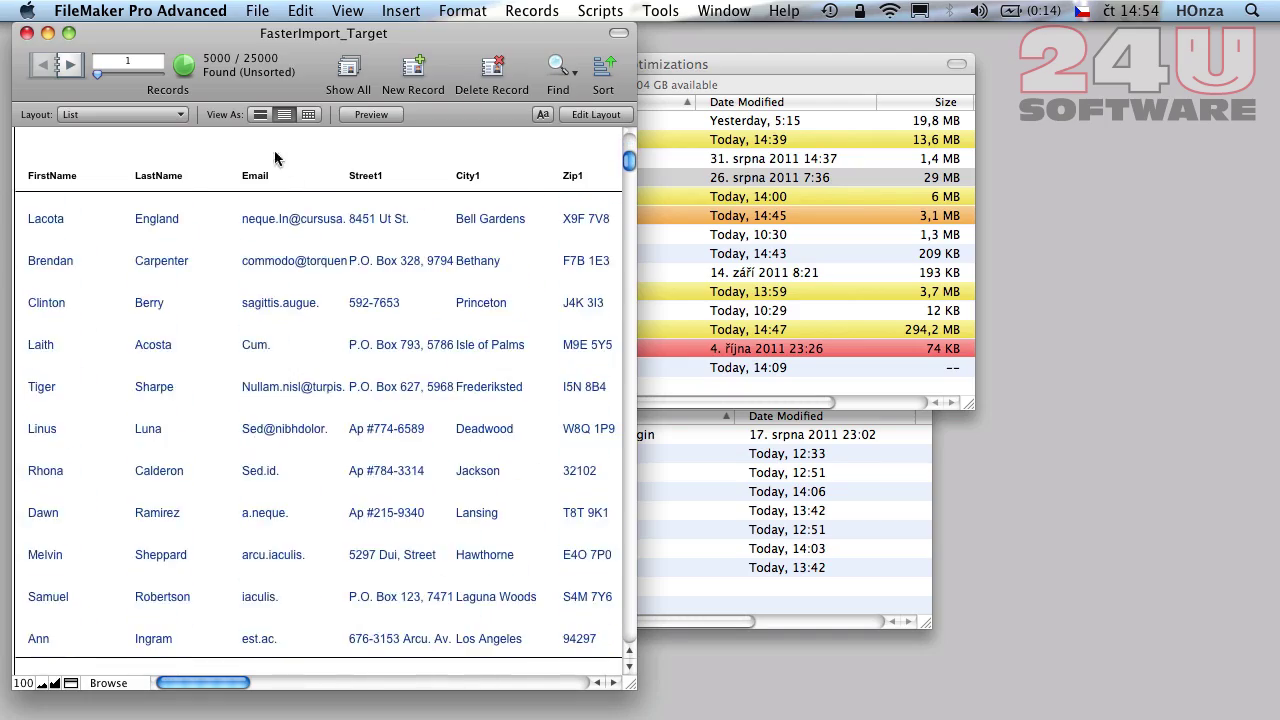
Step: Toggle Form and List views, go back to Home, and open Manage Database with Cmd+Shift+D
left_click(259, 114)
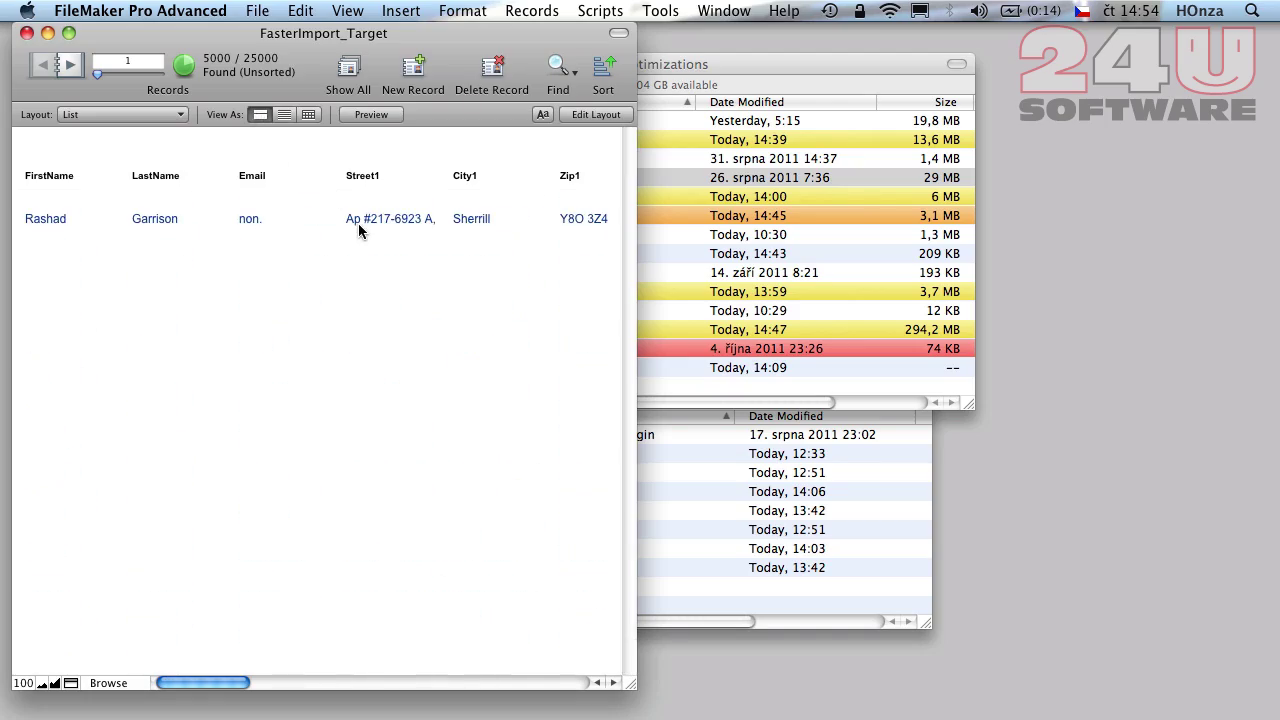
left_click(284, 115)
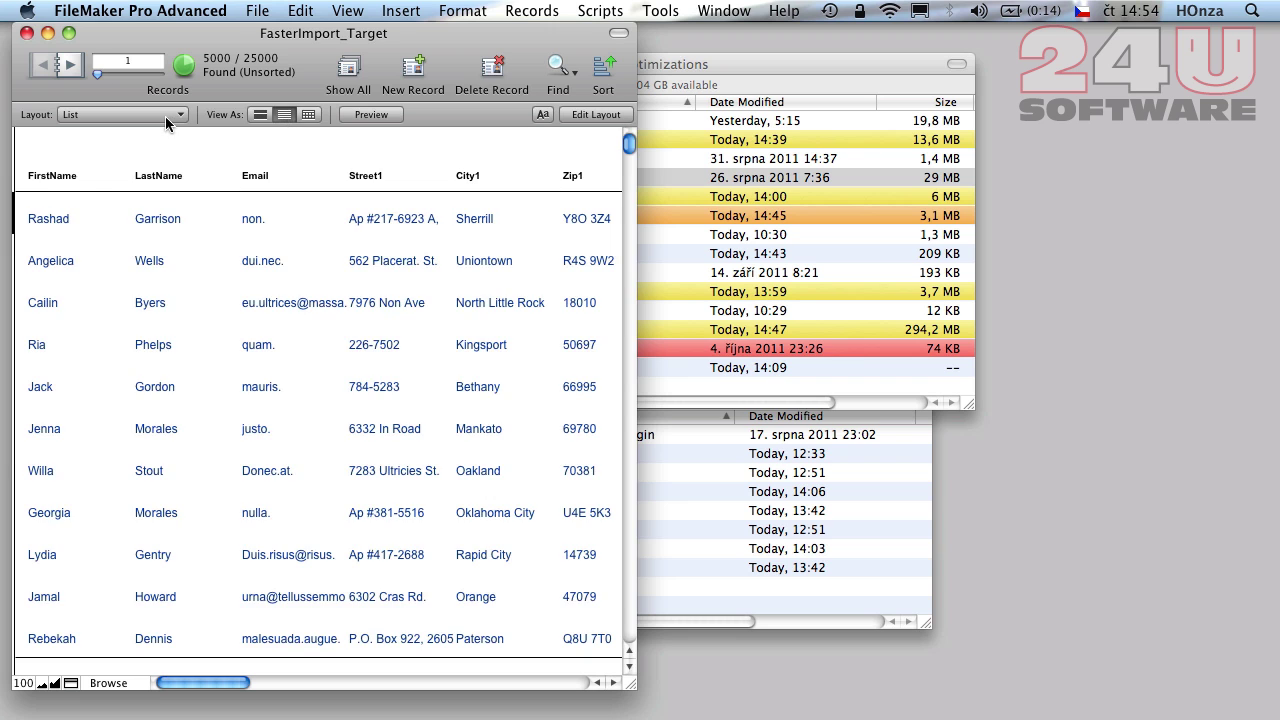
left_click(163, 115)
left_click(143, 130)
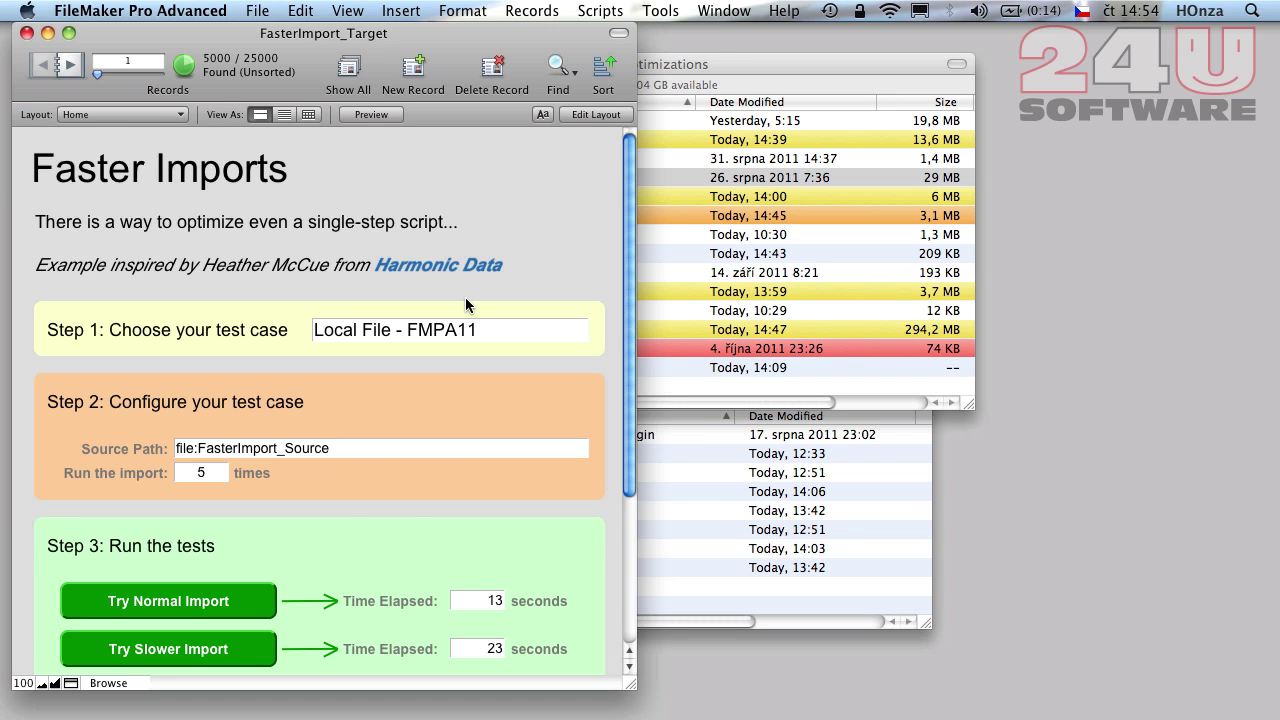
key("super+shift+d")
Step: Select the All_Fields field to reveal its Text repeating definition with 25 repetitions
scroll(466, 304, "down", 3)
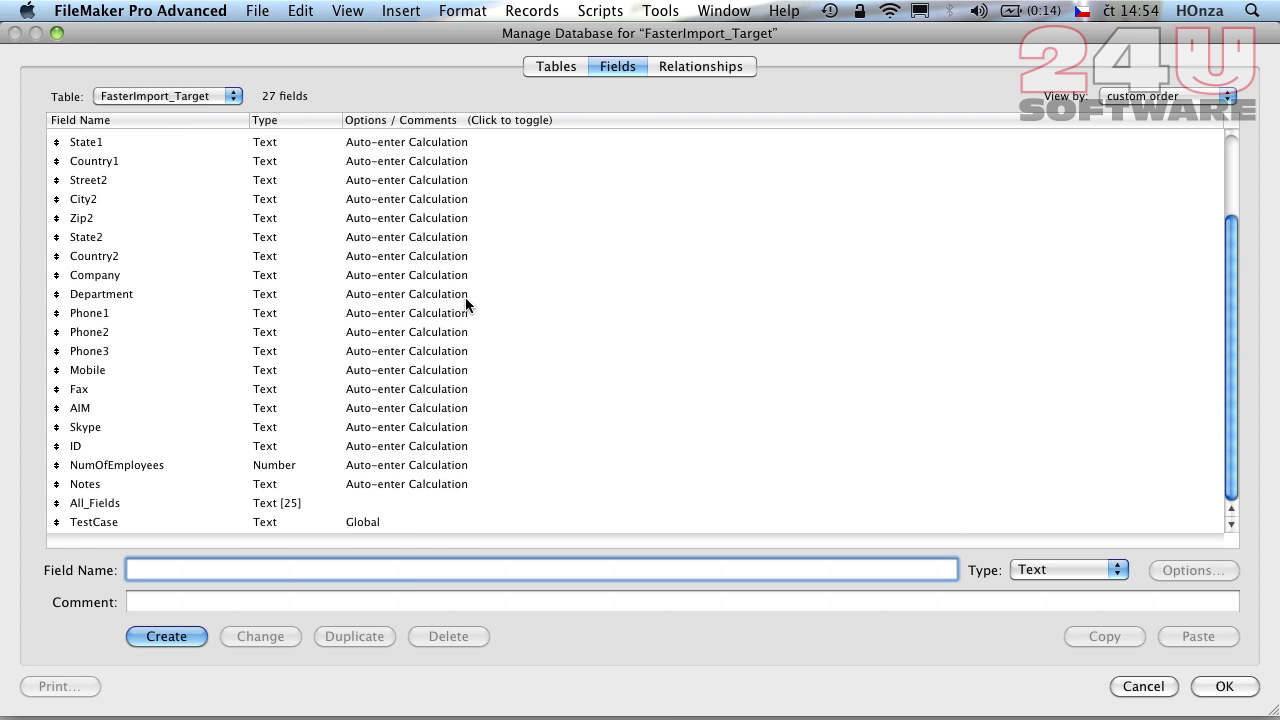
left_click(272, 503)
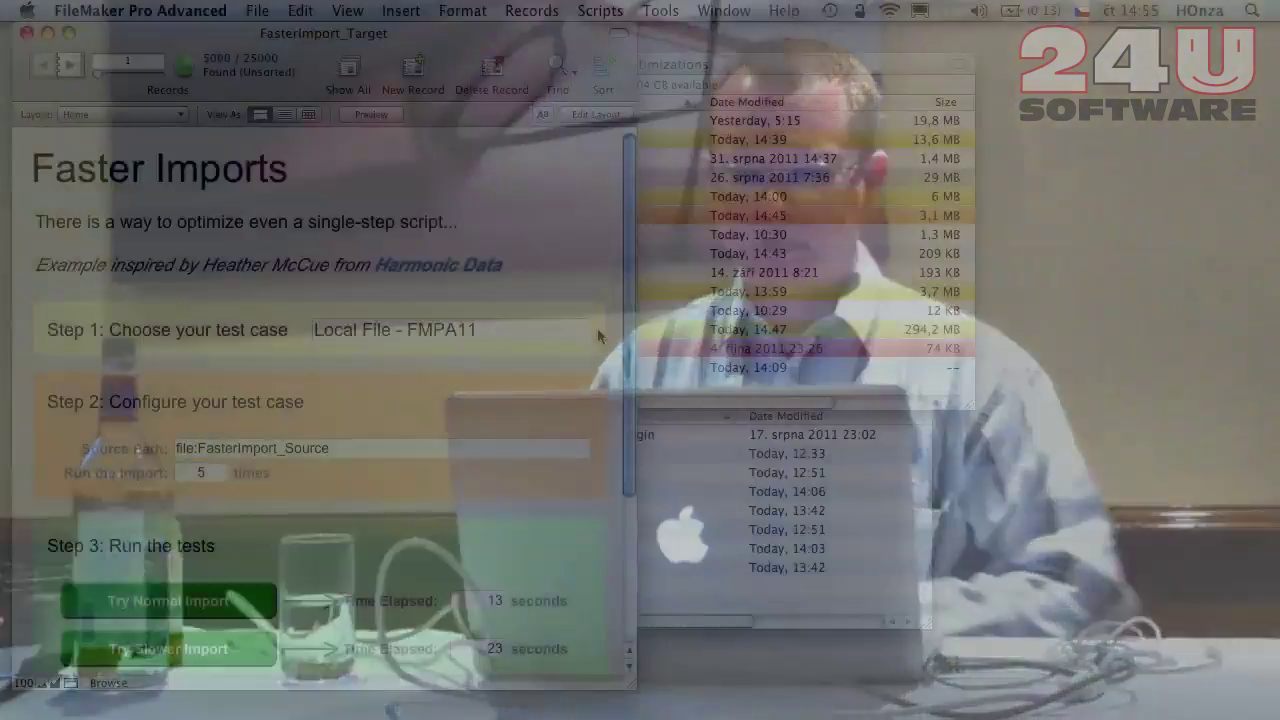
scroll(597, 330, "down", 5)
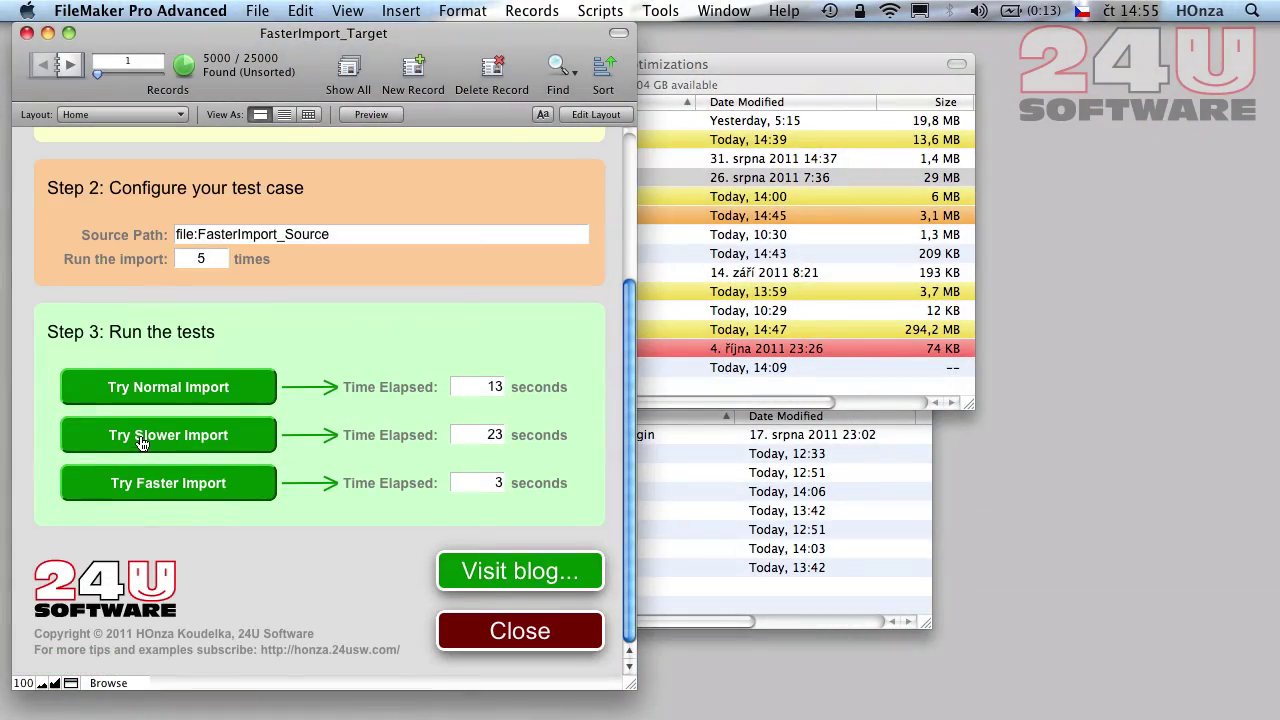